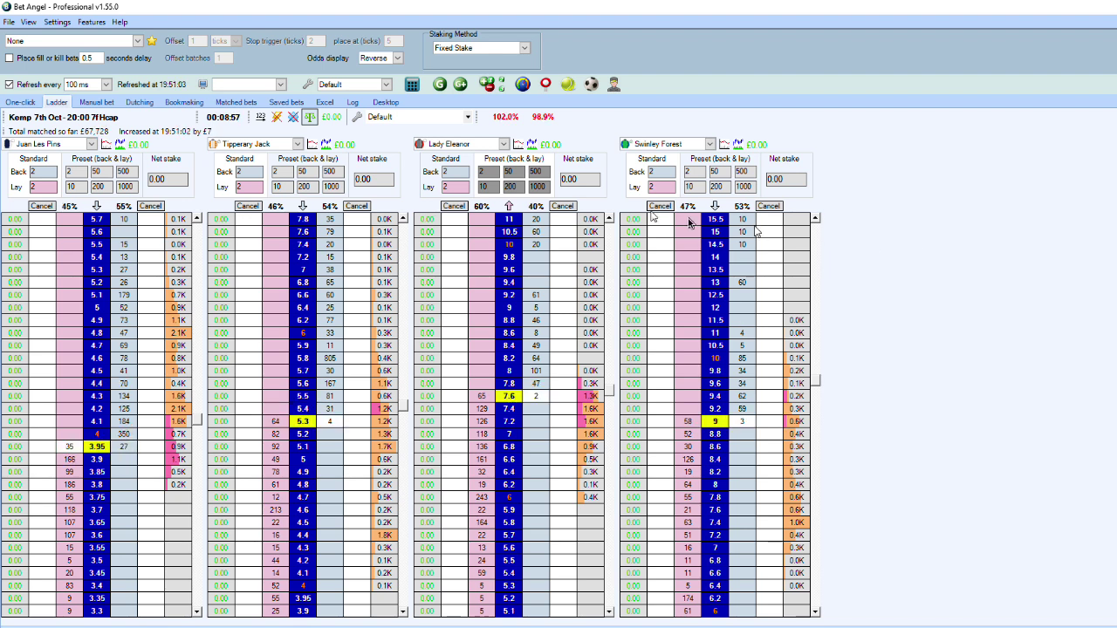
Step: Open Ladder Settings from the wrench icon and reveal the Import/Export Ladder Settings options
{"action": "left_click", "coordinate": [357, 117]}
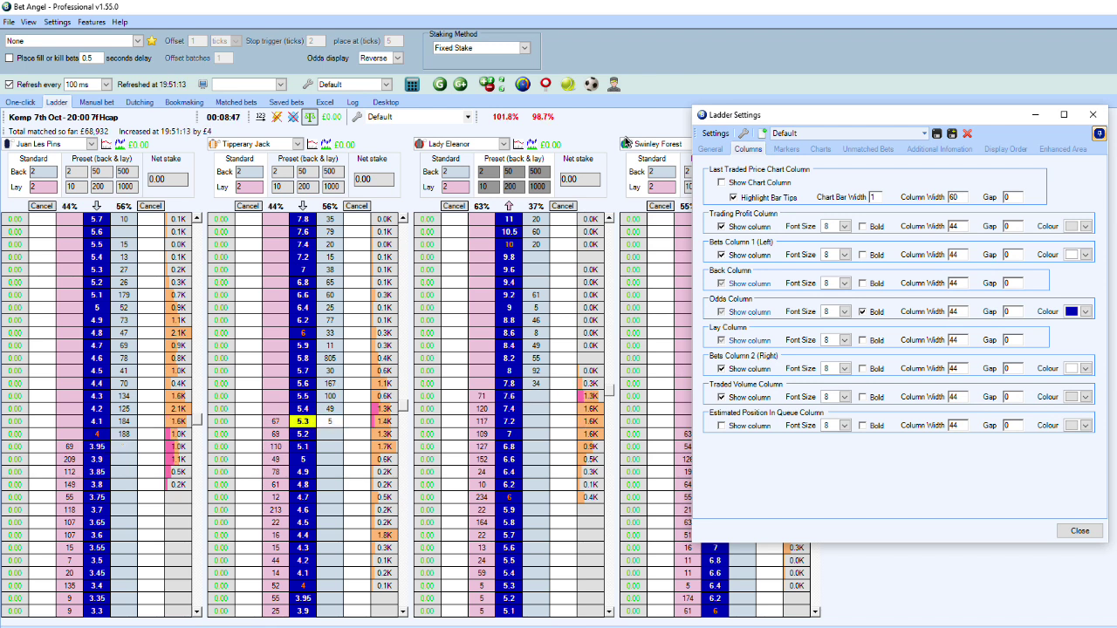
{"action": "left_click", "coordinate": [714, 135]}
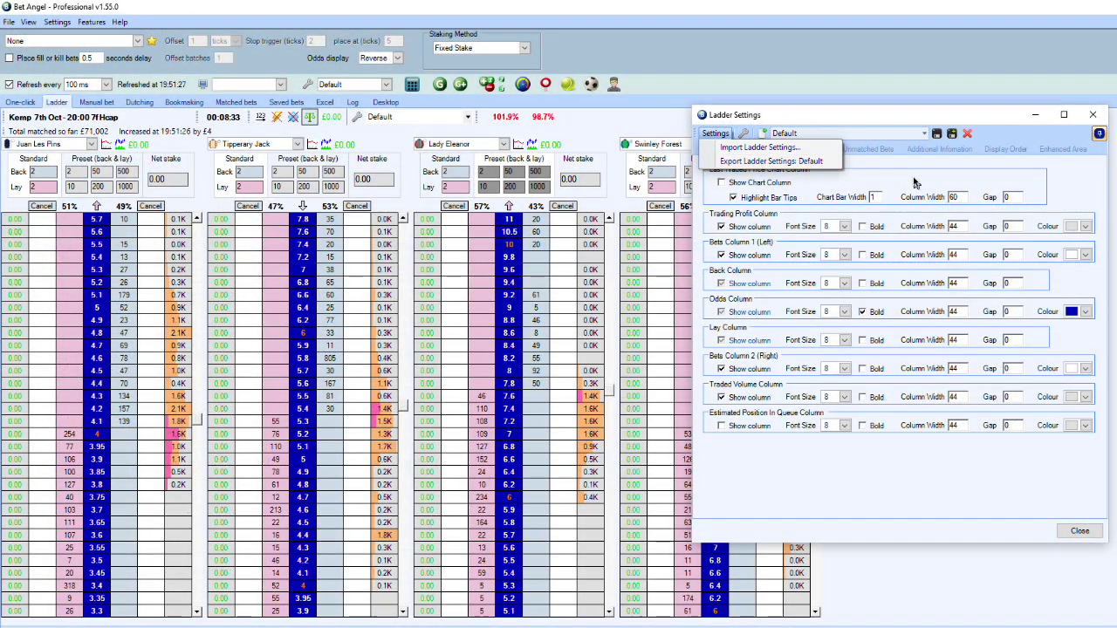
Step: Dismiss the import/export menu, cancel a Save As attempt, and list the saved ladder profiles
{"action": "left_click", "coordinate": [914, 179]}
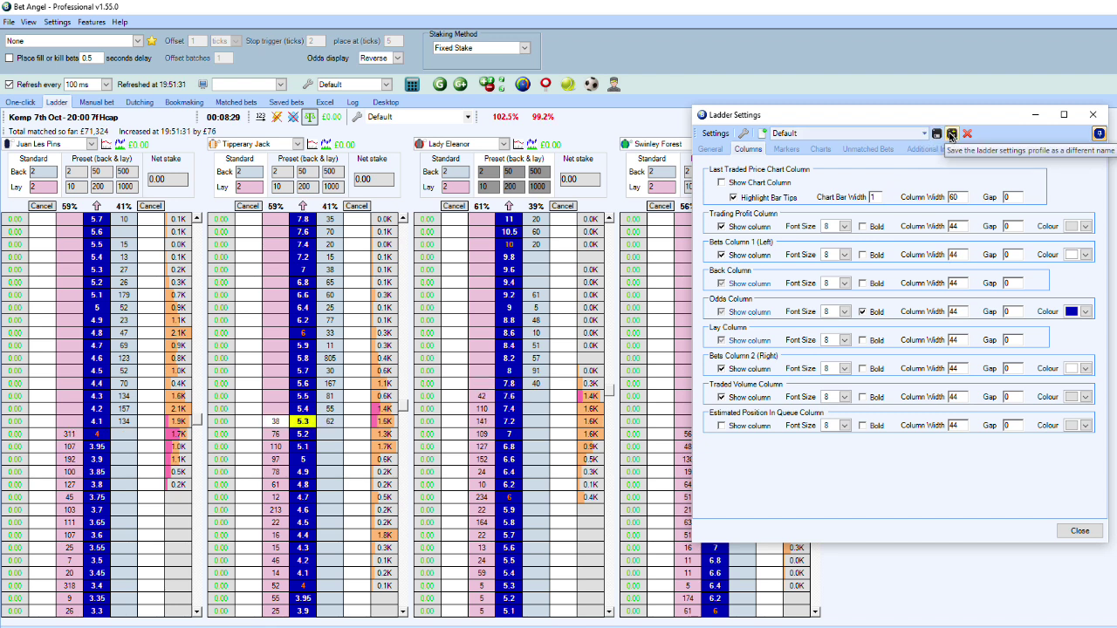
{"action": "left_click", "coordinate": [951, 136]}
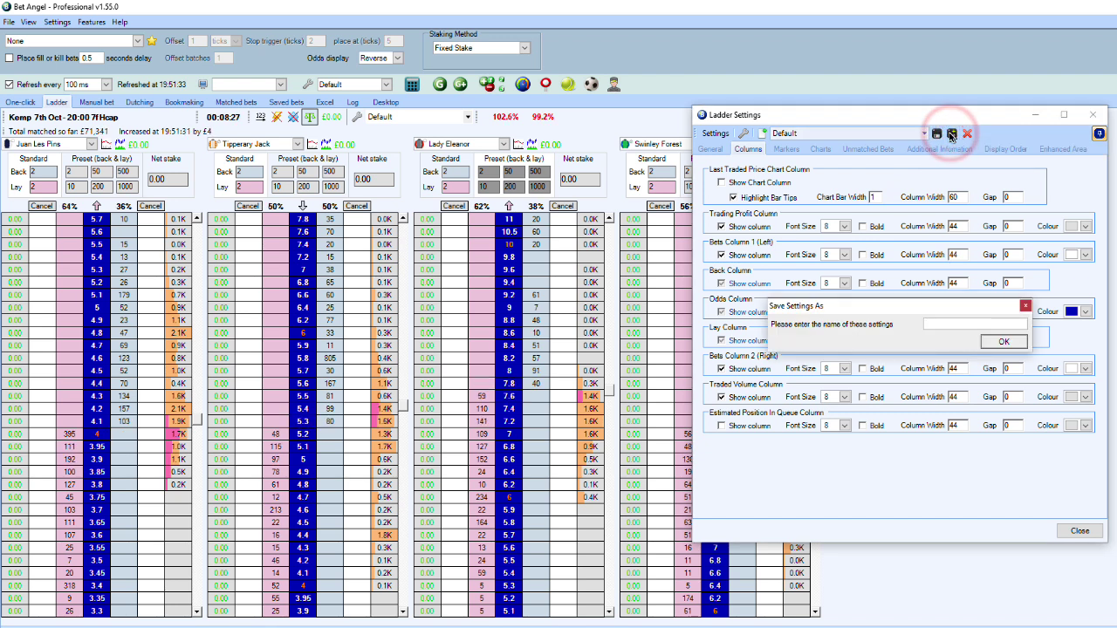
{"action": "left_click", "coordinate": [1025, 305]}
{"action": "left_click", "coordinate": [924, 134]}
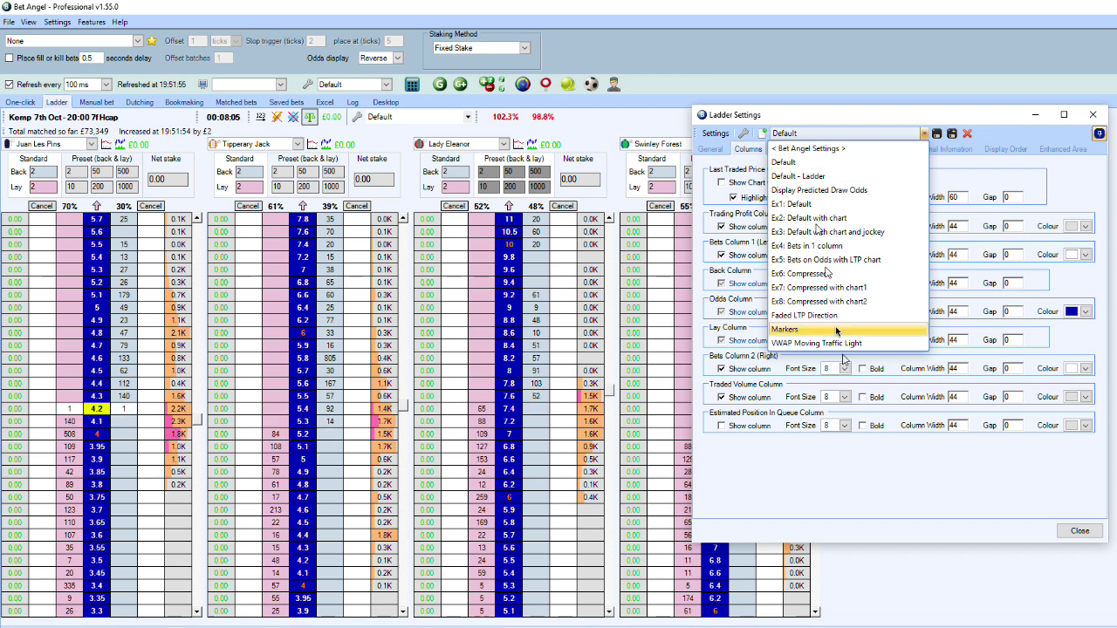
{"action": "left_click", "coordinate": [925, 498]}
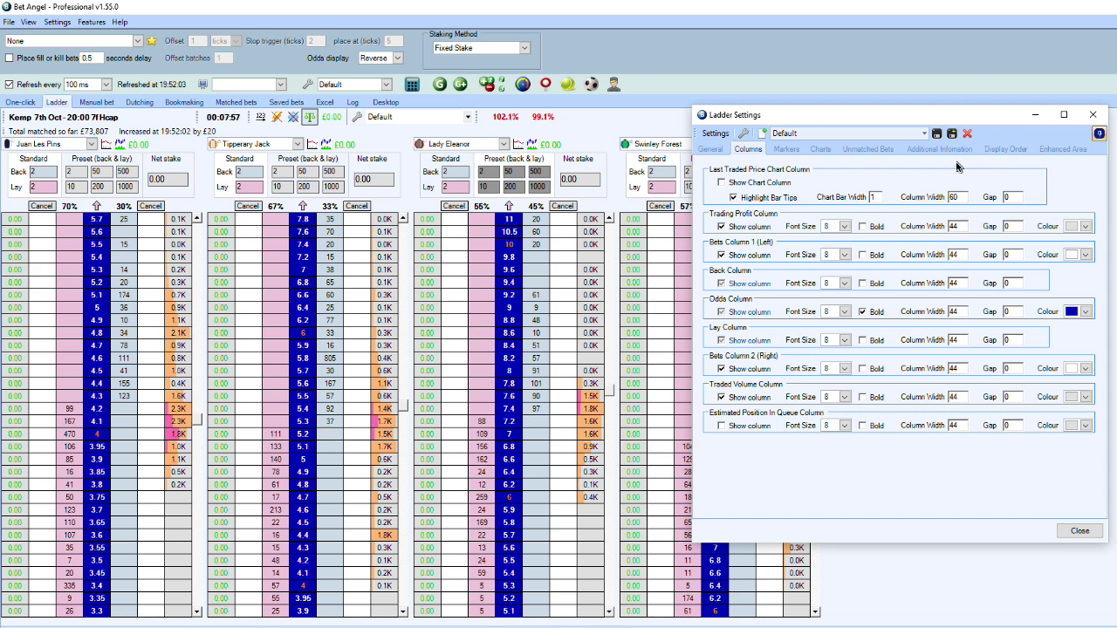
{"action": "left_click", "coordinate": [668, 241]}
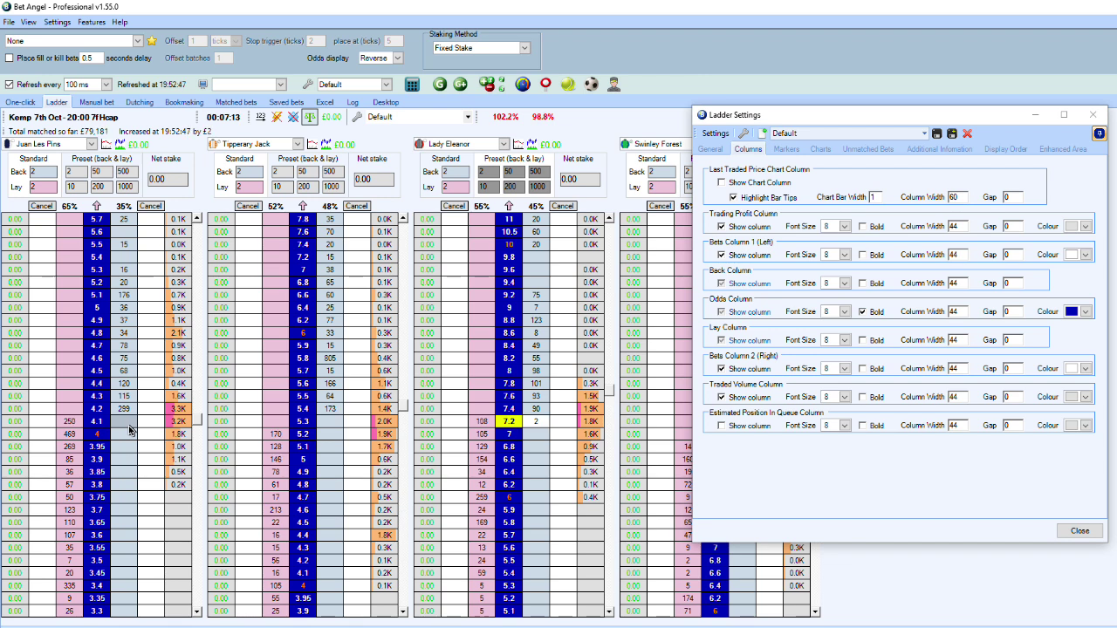
Step: On the General tab, set 'Show last traded volume' to 'Clear after 300 milliseconds'
{"action": "left_click", "coordinate": [710, 150]}
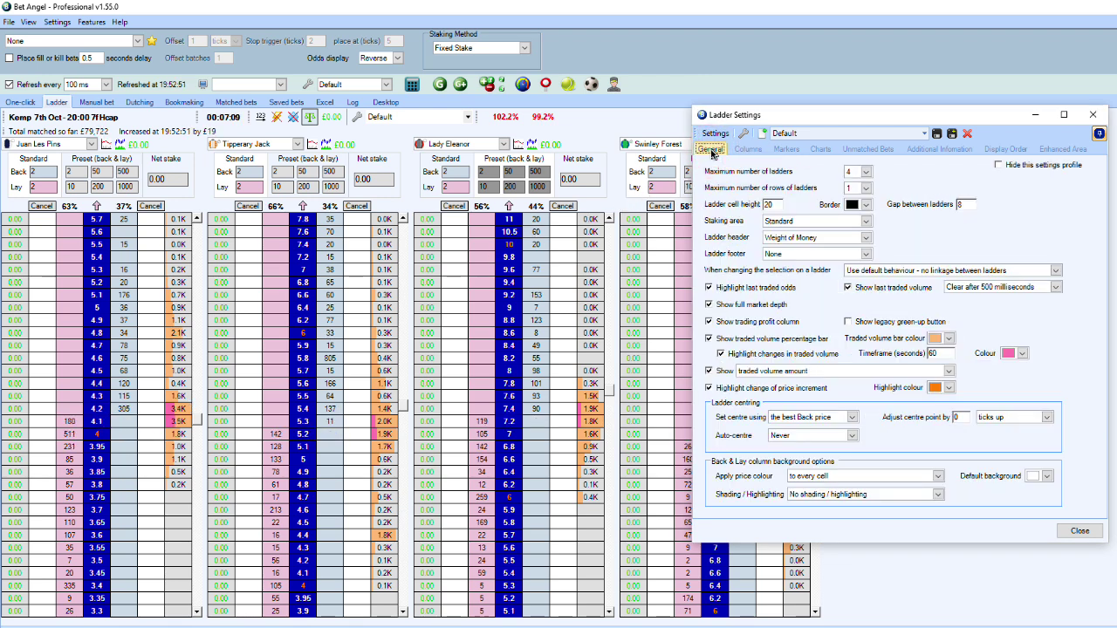
{"action": "left_click", "coordinate": [513, 403]}
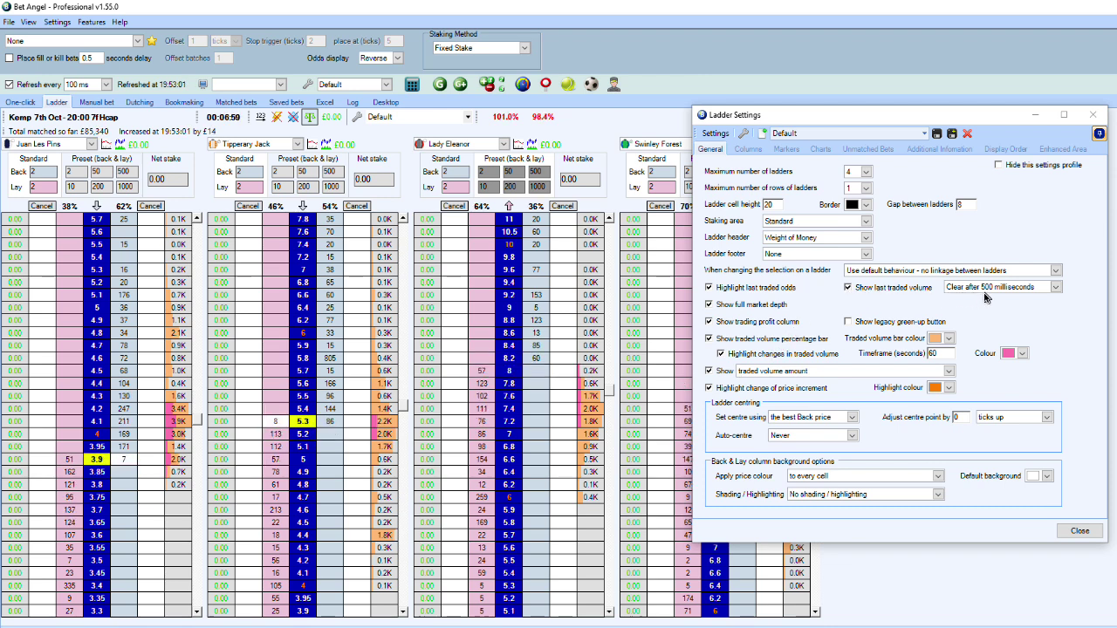
{"action": "left_click", "coordinate": [1055, 288]}
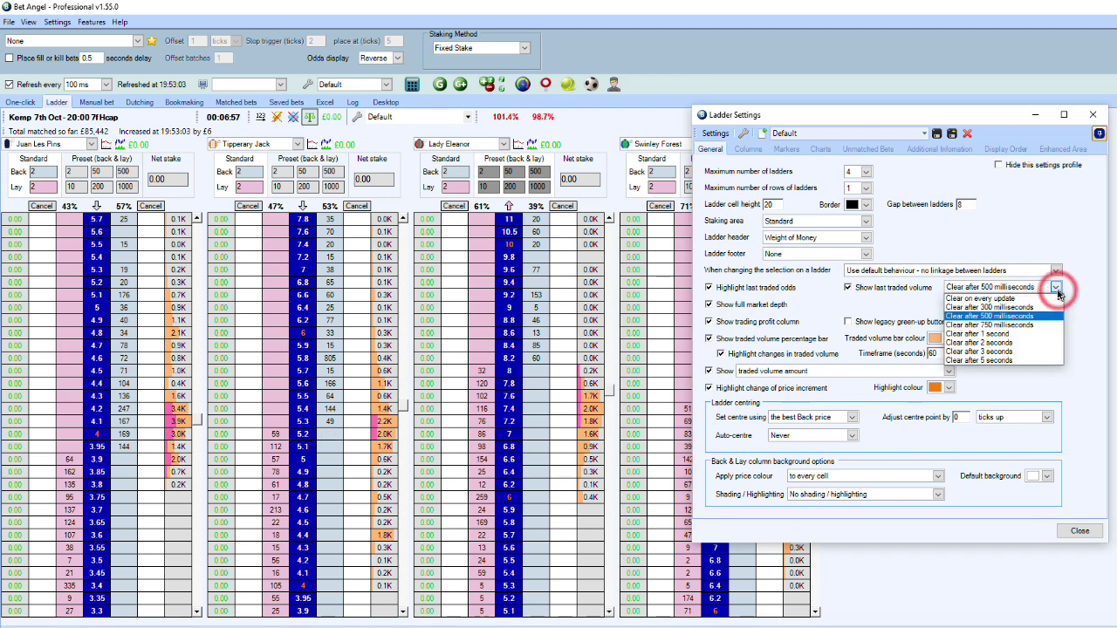
{"action": "left_click", "coordinate": [1006, 334]}
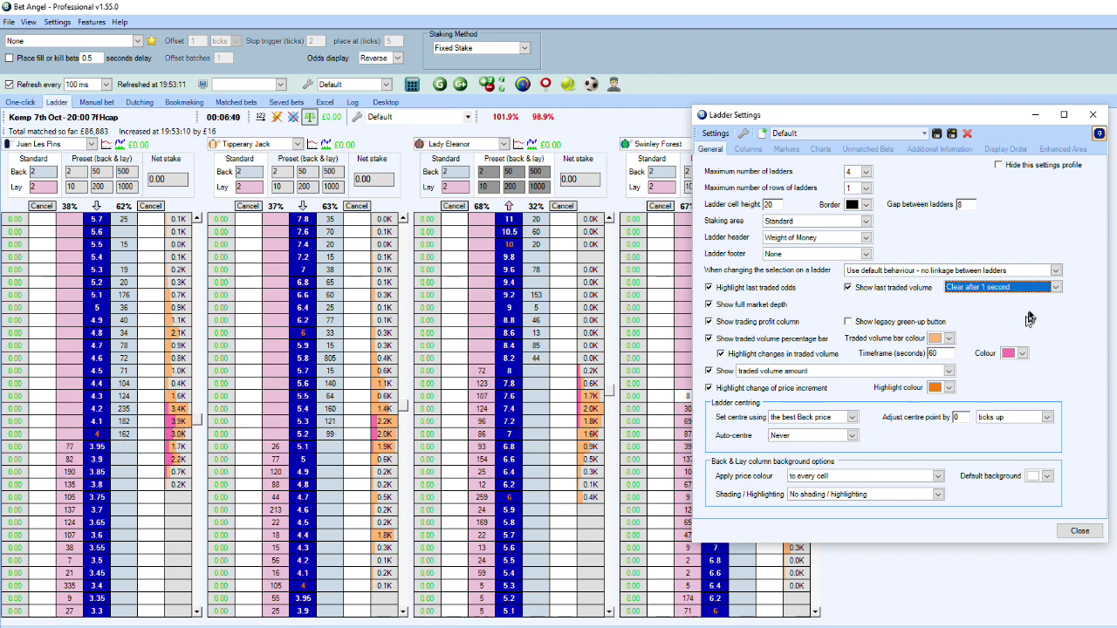
{"action": "left_click", "coordinate": [1056, 292]}
{"action": "left_click", "coordinate": [1020, 312]}
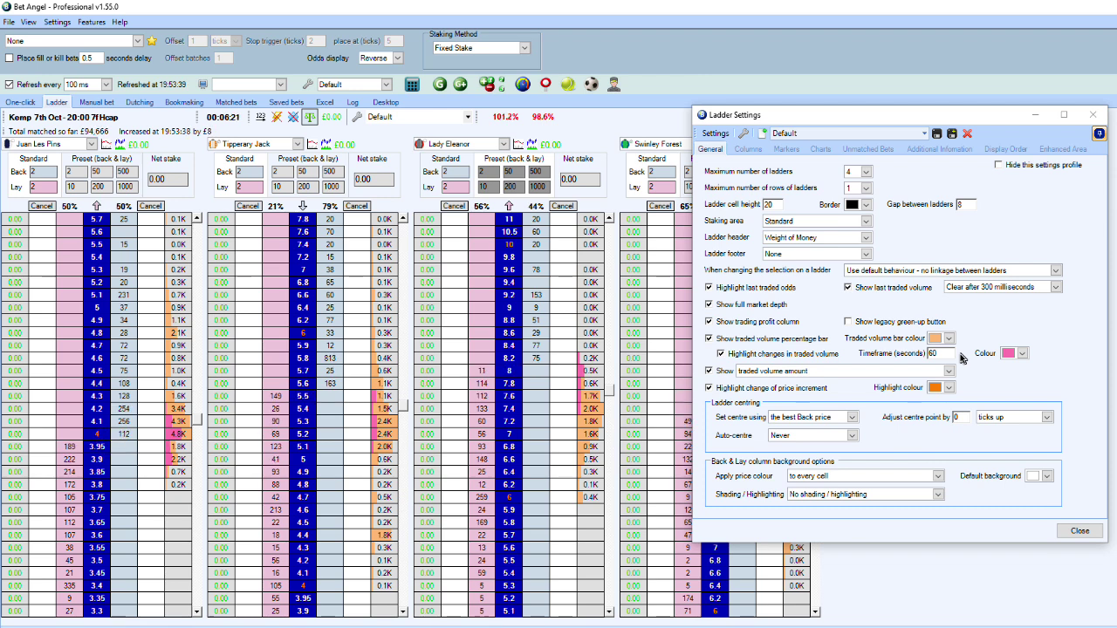
Step: Set the Show dropdown to 'traded volume as a percentage of the selection's volume'
{"action": "left_click", "coordinate": [806, 374]}
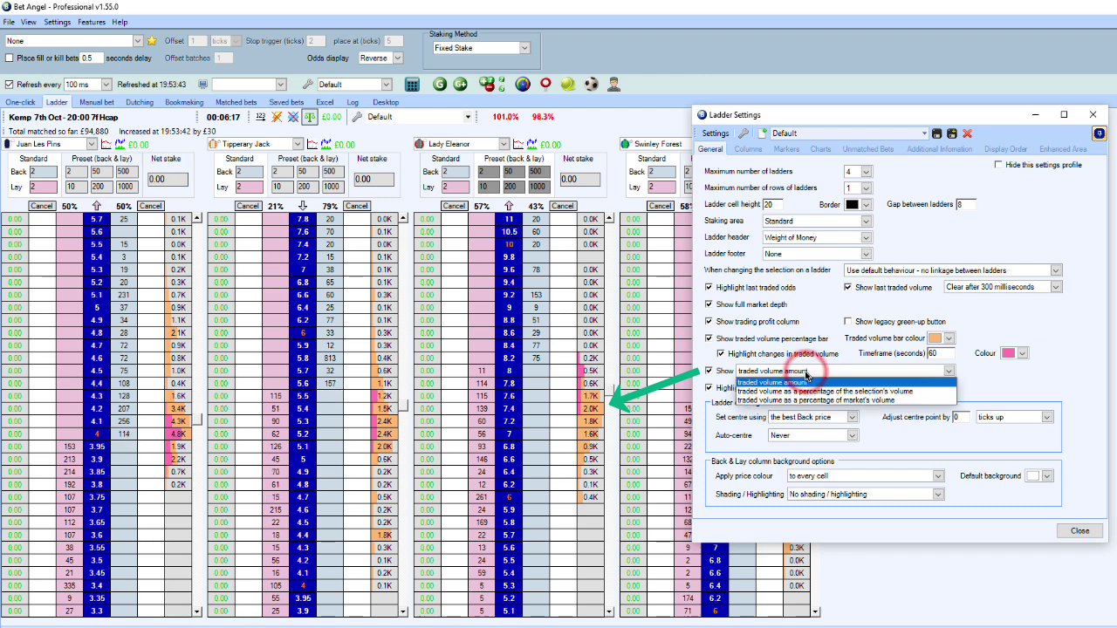
{"action": "left_click", "coordinate": [804, 392]}
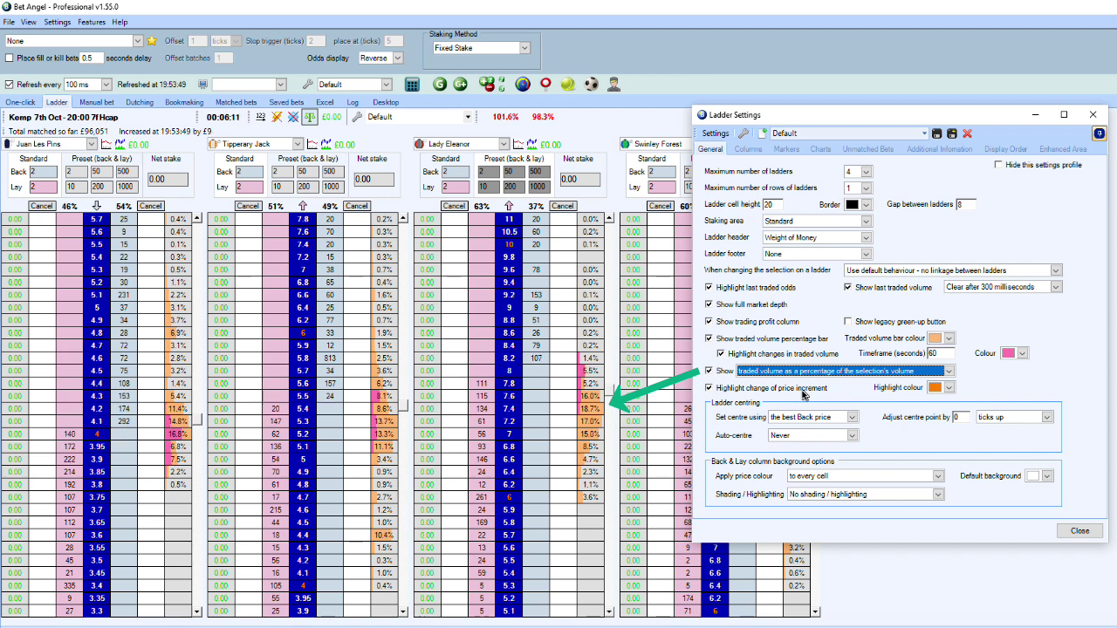
{"action": "left_click", "coordinate": [809, 374]}
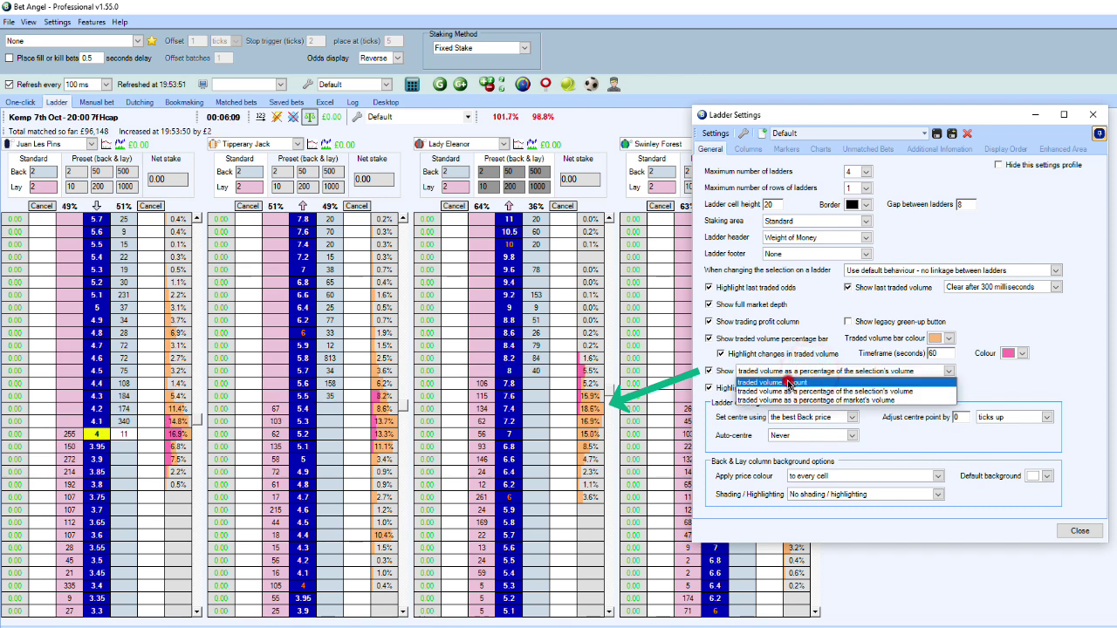
{"action": "left_click", "coordinate": [785, 382]}
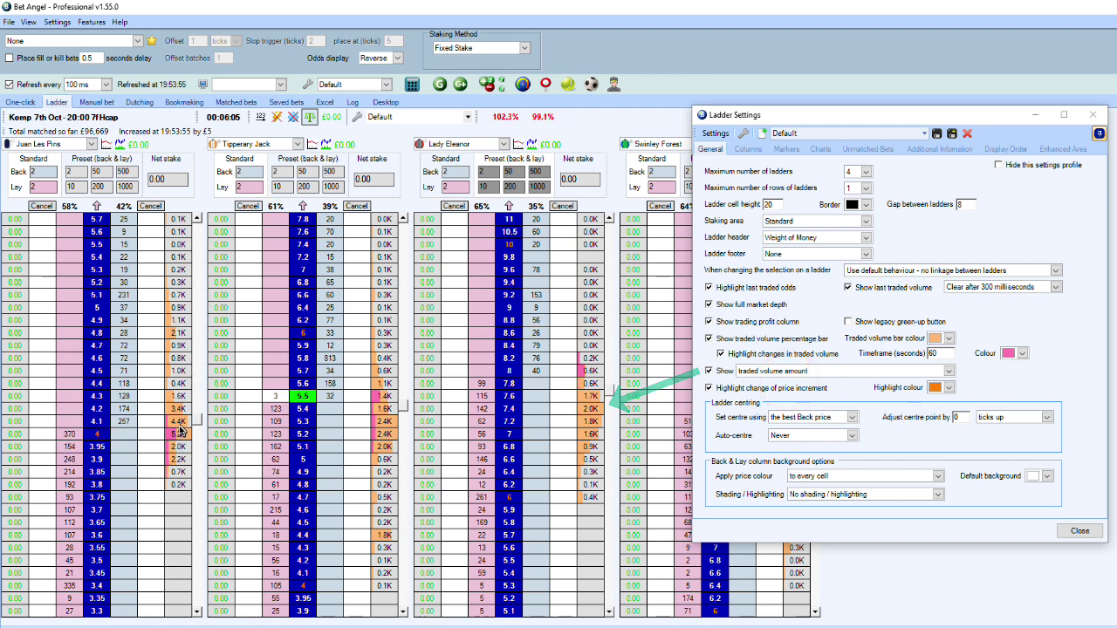
{"action": "left_click", "coordinate": [768, 370]}
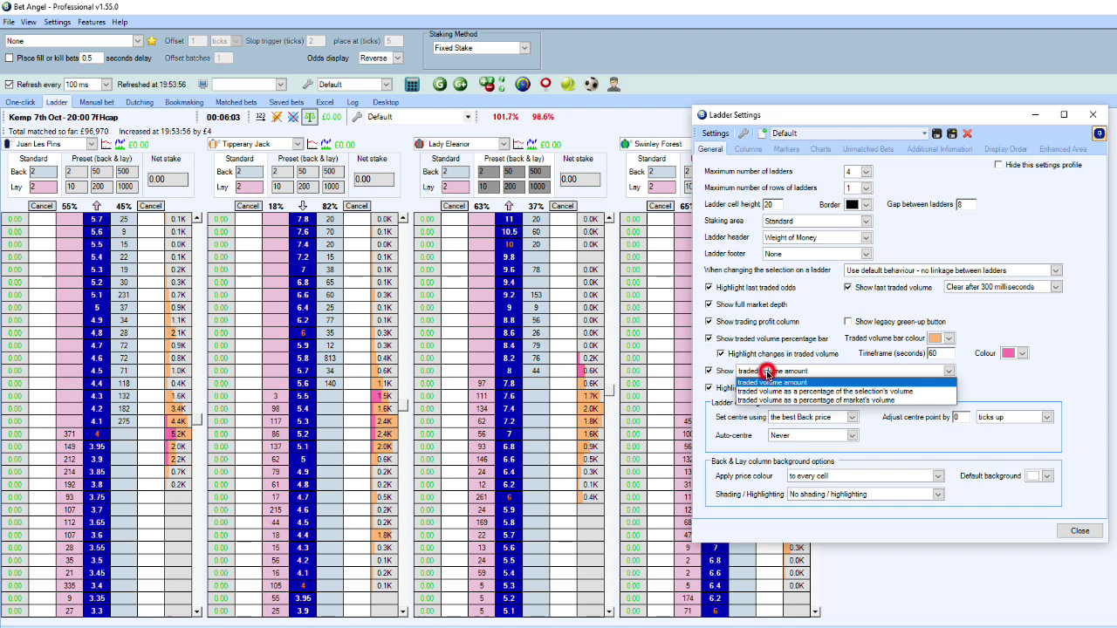
{"action": "left_click", "coordinate": [764, 393]}
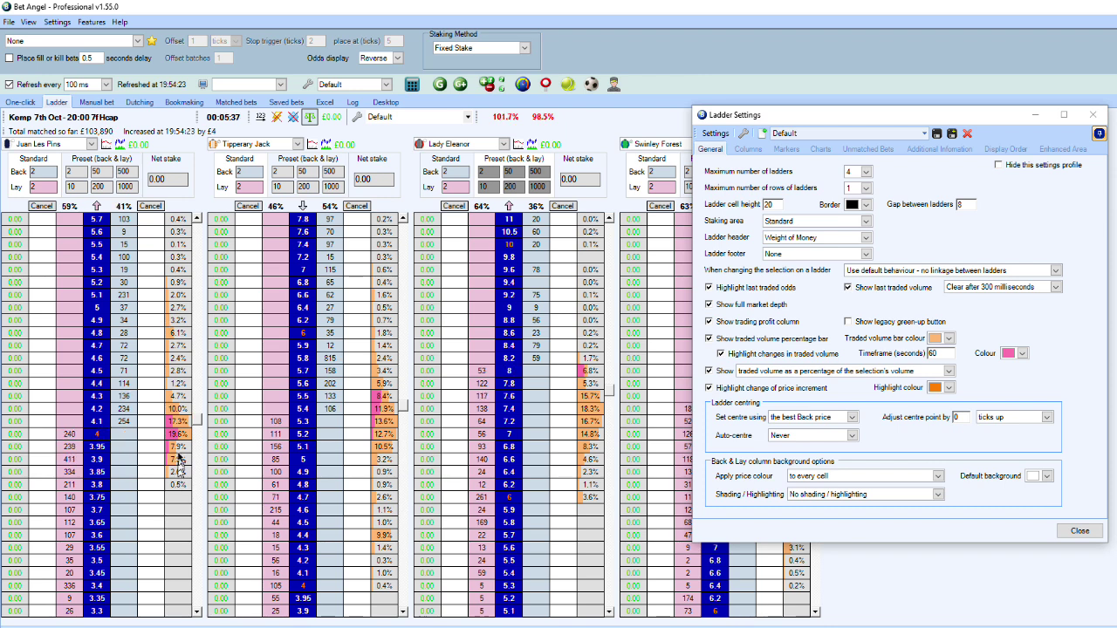
{"action": "left_click", "coordinate": [912, 373]}
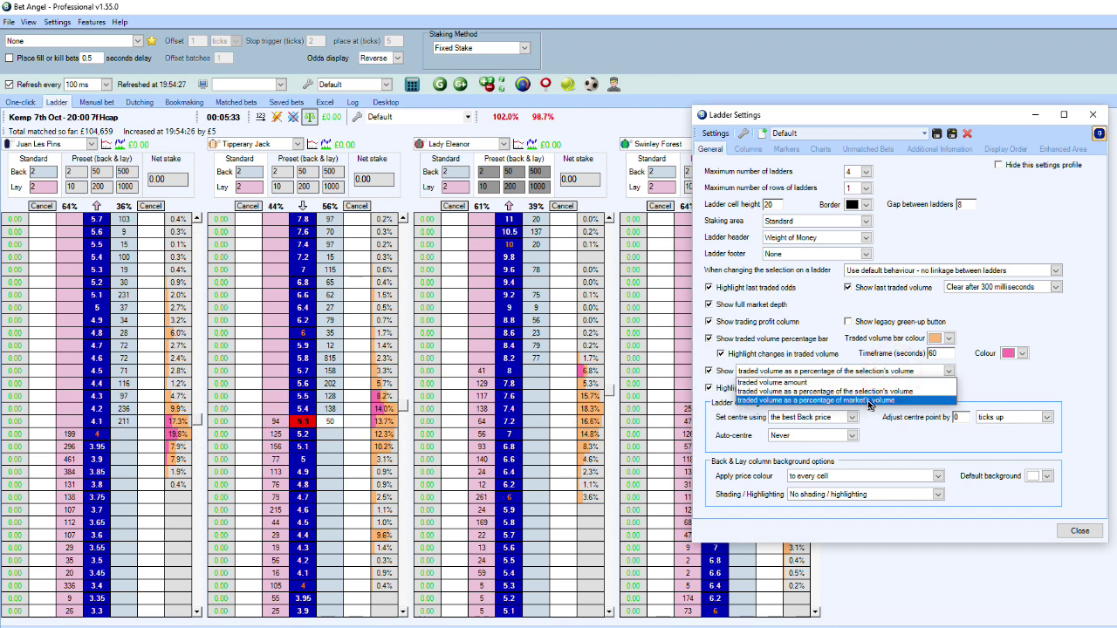
{"action": "left_click", "coordinate": [869, 400]}
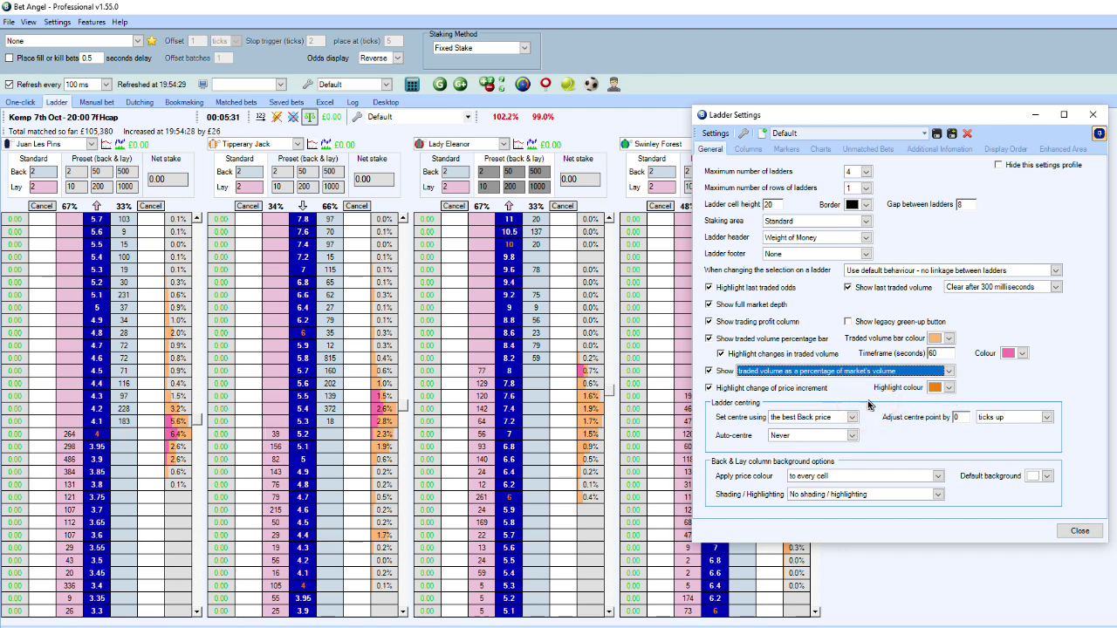
{"action": "left_click", "coordinate": [358, 476]}
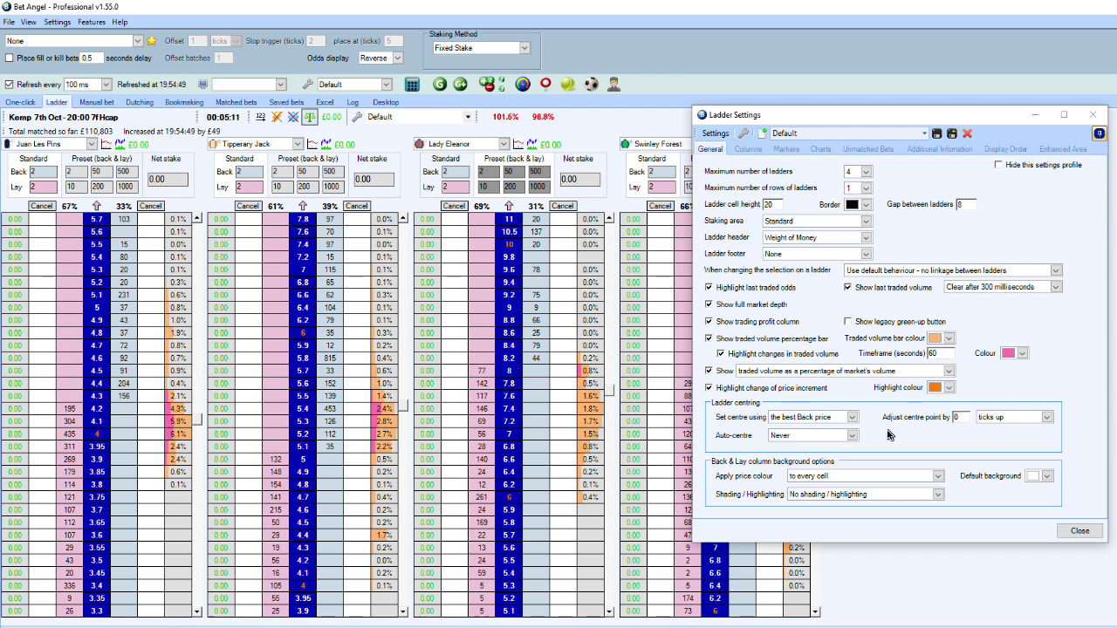
{"action": "left_click", "coordinate": [861, 372]}
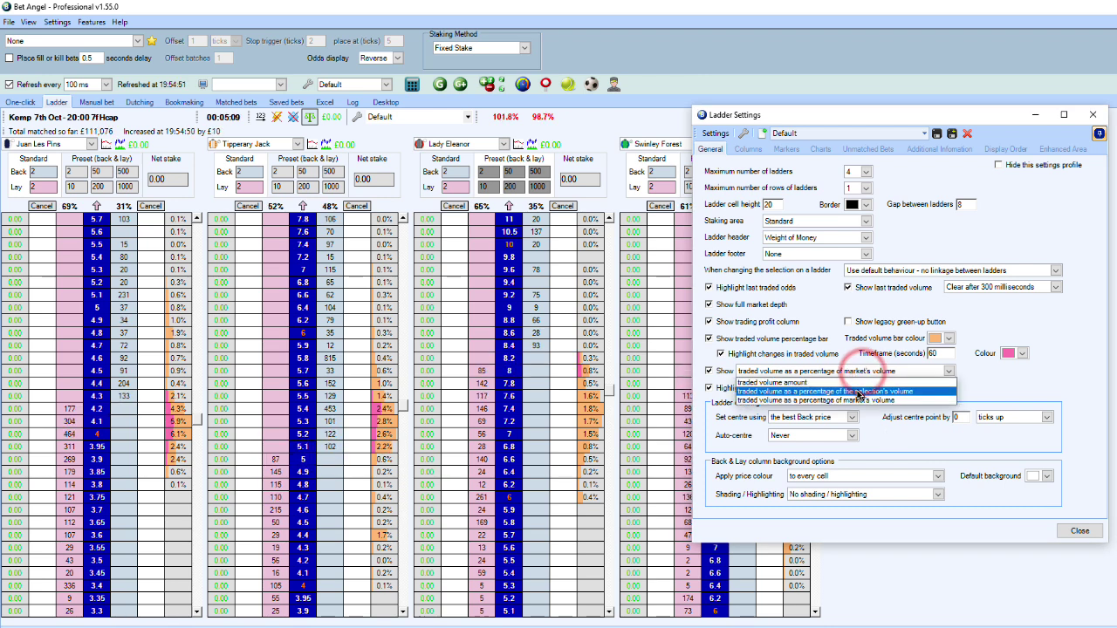
{"action": "left_click", "coordinate": [858, 393]}
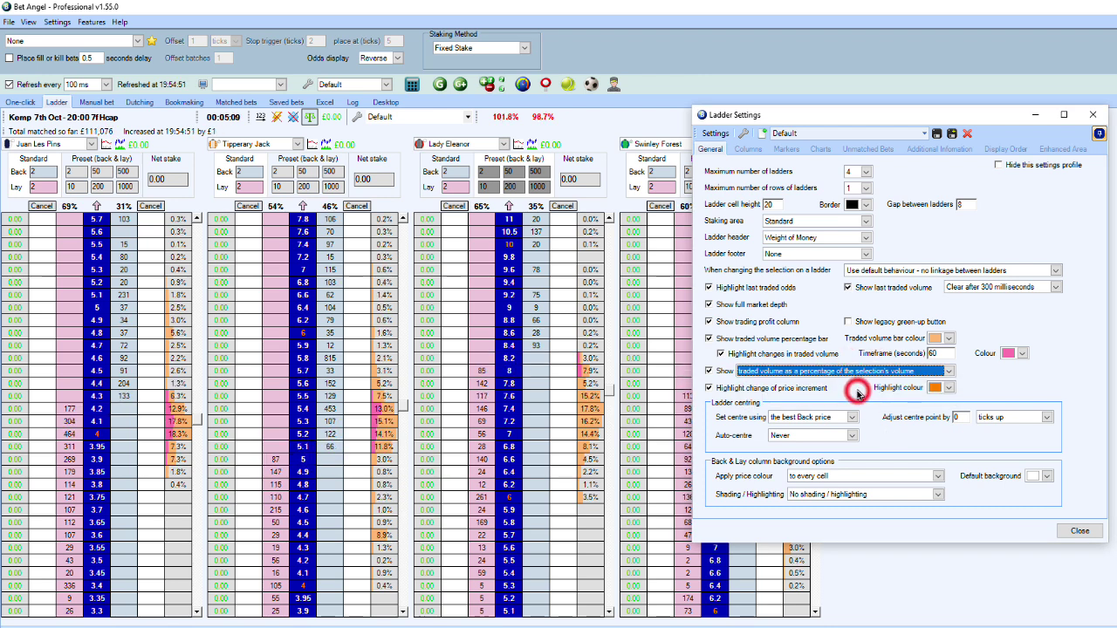
{"action": "left_click", "coordinate": [907, 439]}
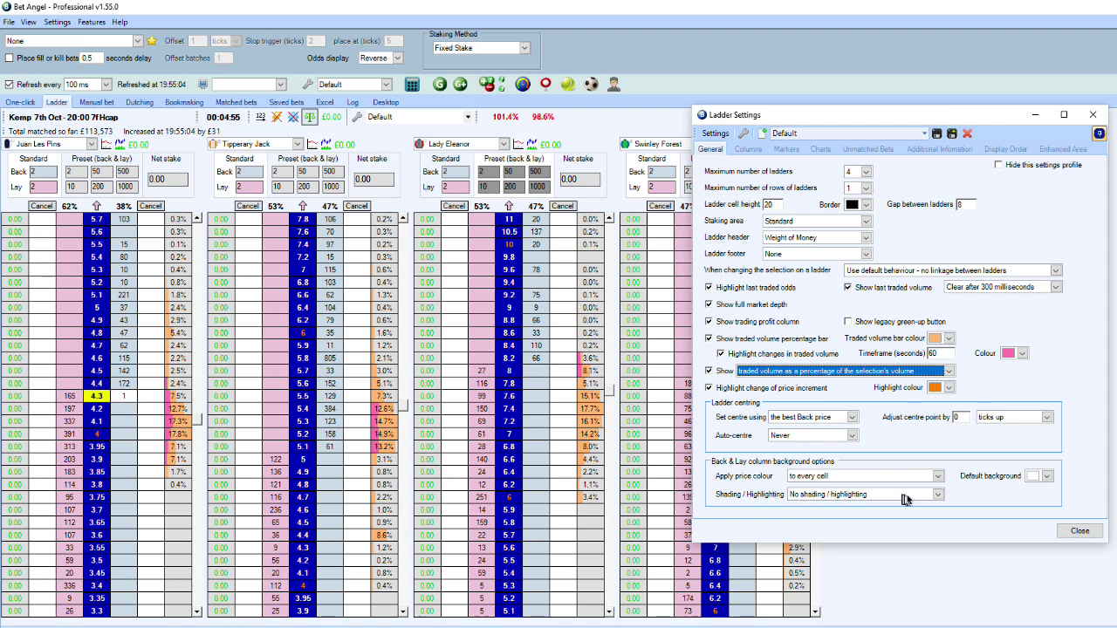
Step: Try the back and lay price colour options, ending with colour applied to every cell
{"action": "left_click", "coordinate": [938, 477]}
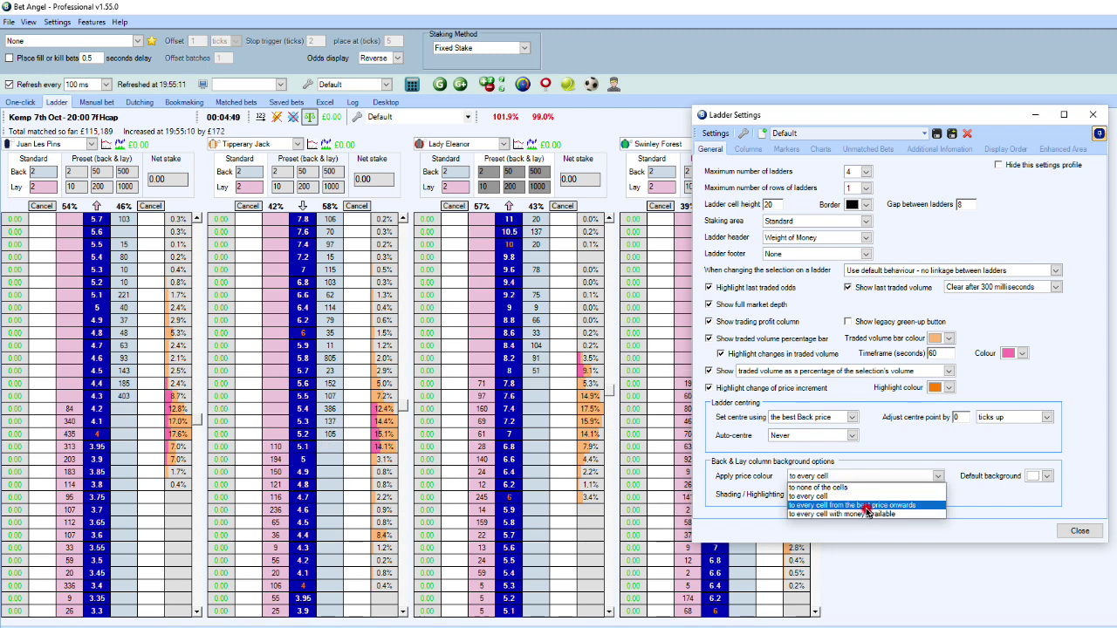
{"action": "left_click", "coordinate": [867, 508]}
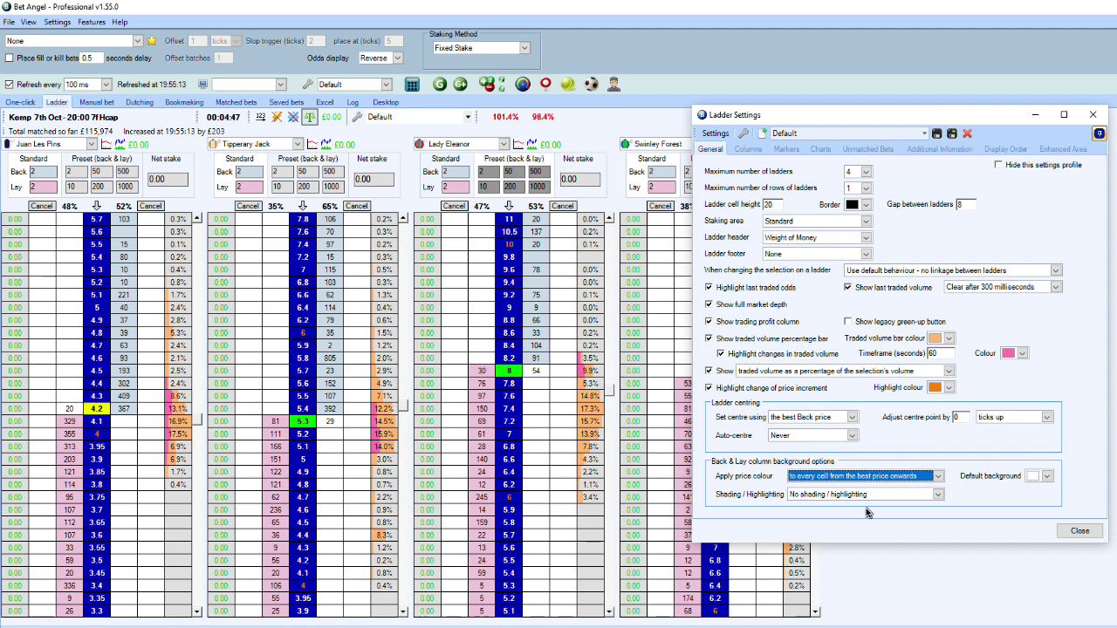
{"action": "left_click", "coordinate": [867, 481]}
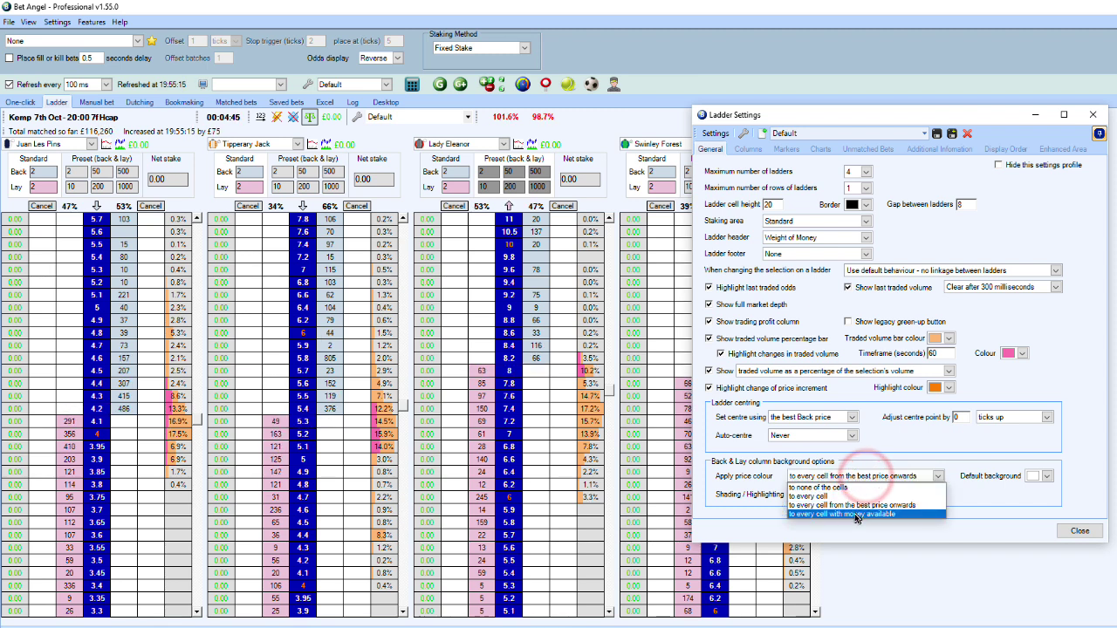
{"action": "left_click", "coordinate": [855, 515]}
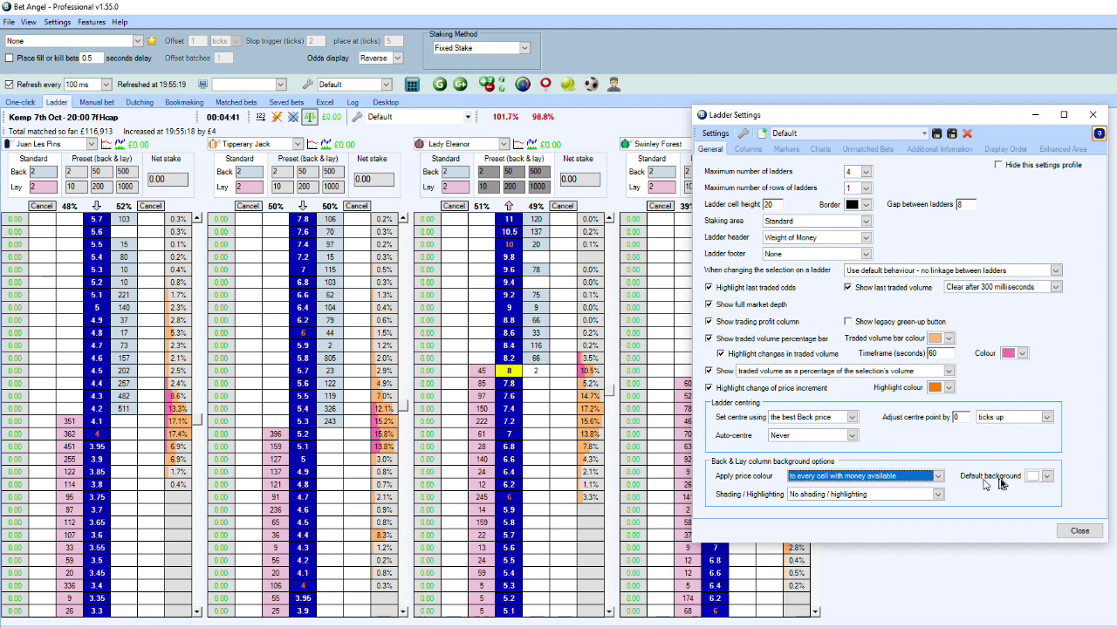
{"action": "left_click", "coordinate": [891, 476]}
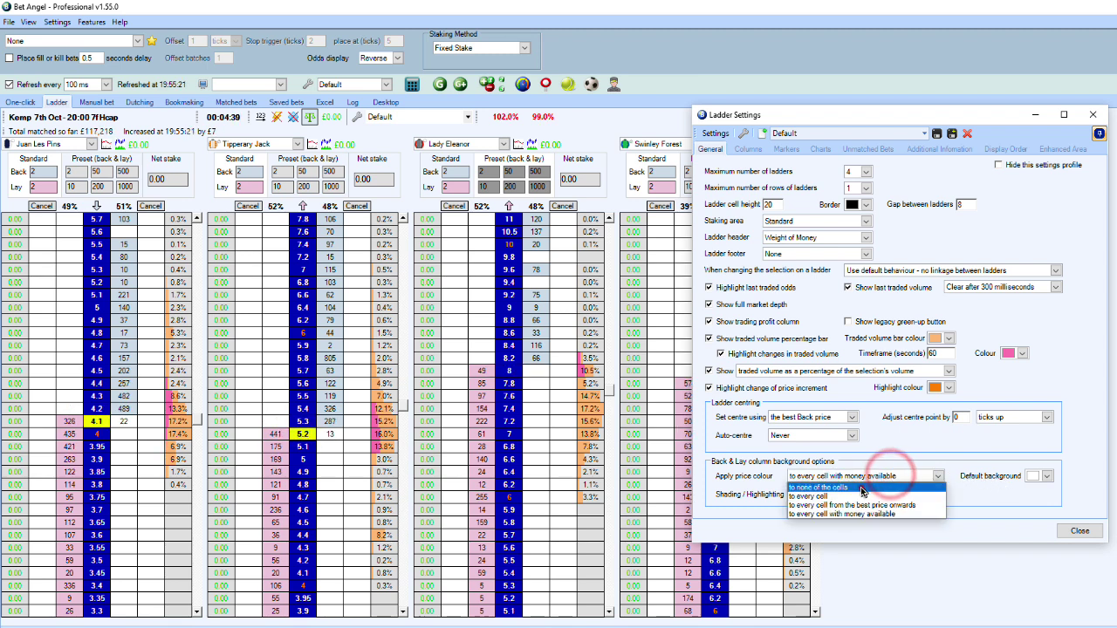
{"action": "left_click", "coordinate": [880, 497]}
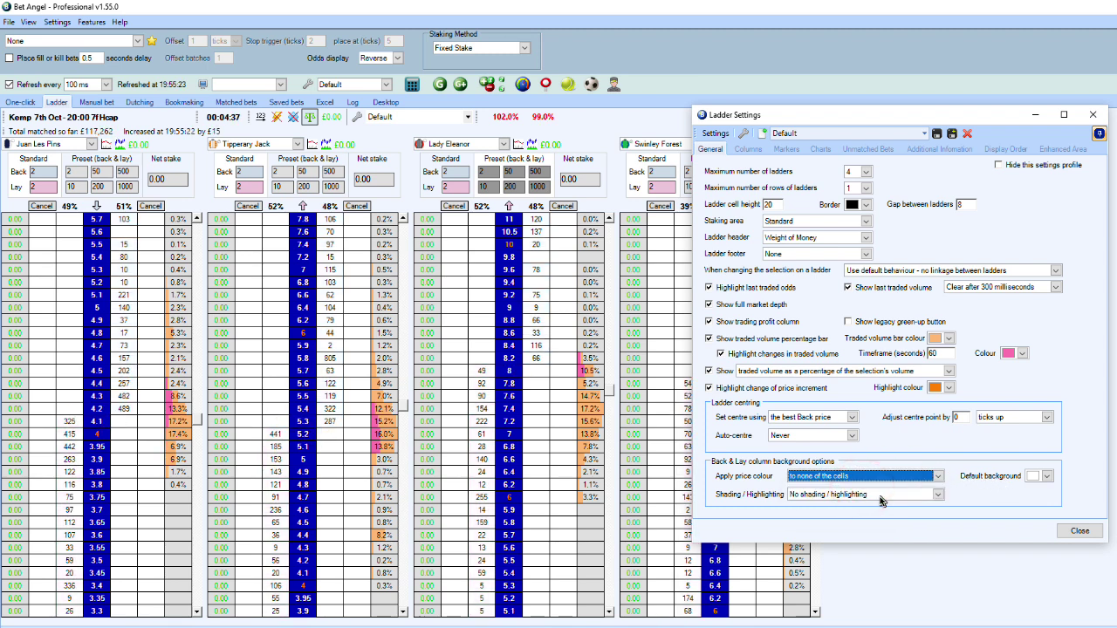
{"action": "left_click", "coordinate": [937, 476]}
{"action": "left_click", "coordinate": [892, 498]}
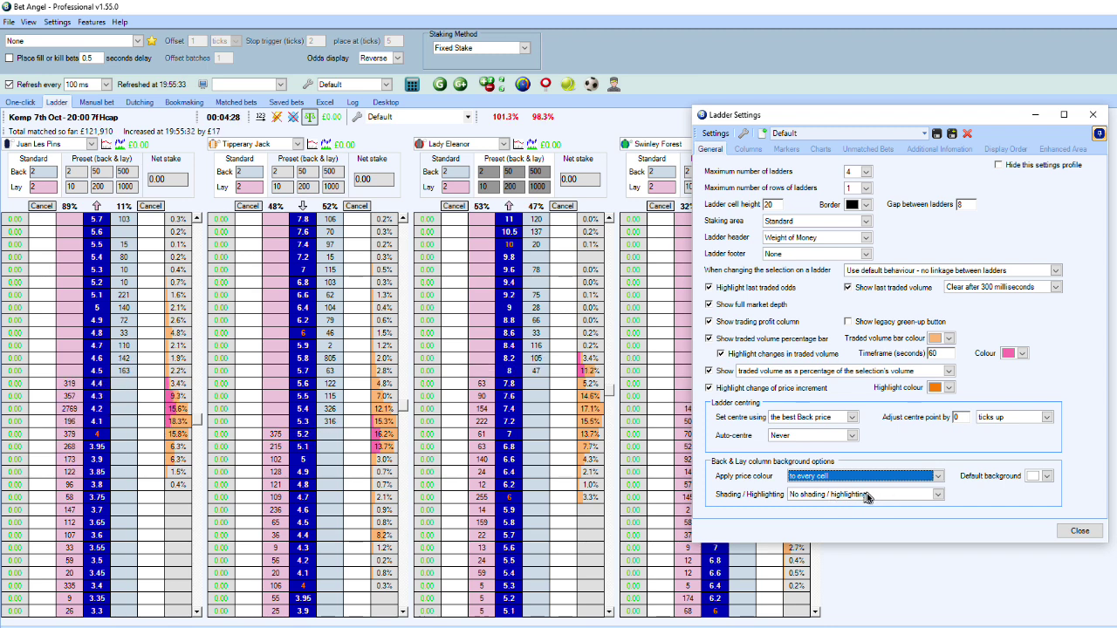
Step: Try the shading options, then set back and lay shading to 'No shading / highlighting'
{"action": "left_click", "coordinate": [937, 495]}
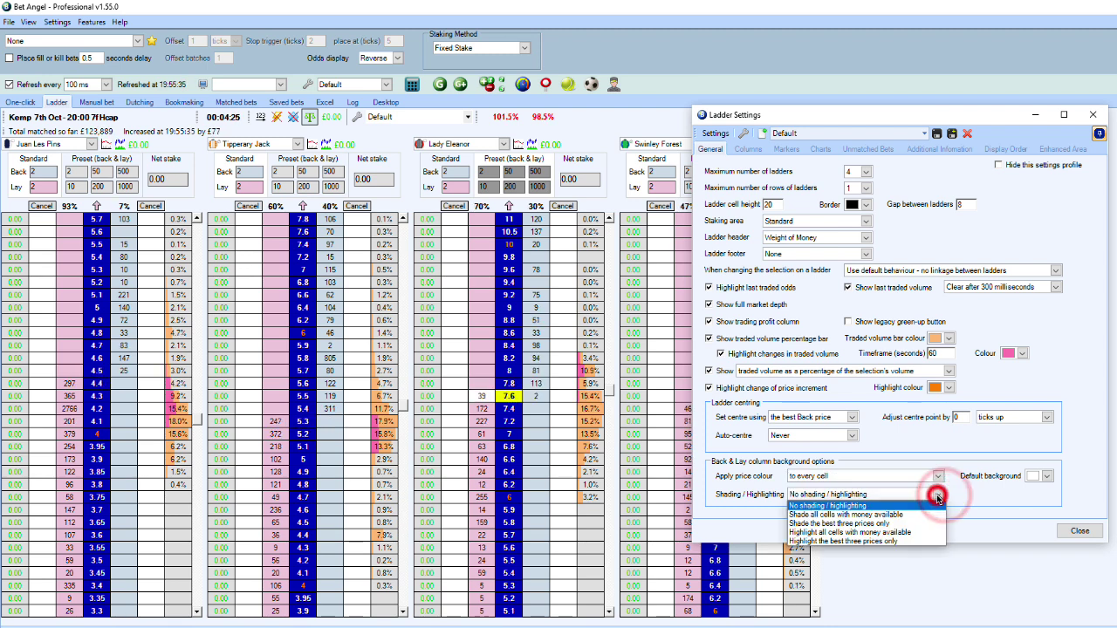
{"action": "left_click", "coordinate": [884, 515]}
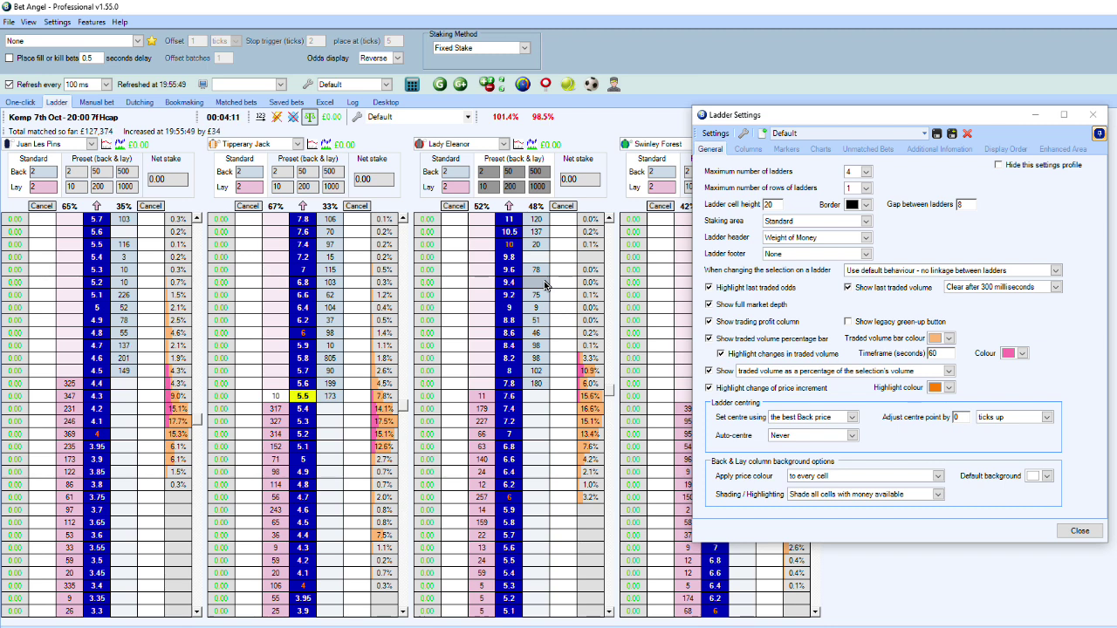
{"action": "left_click", "coordinate": [880, 494]}
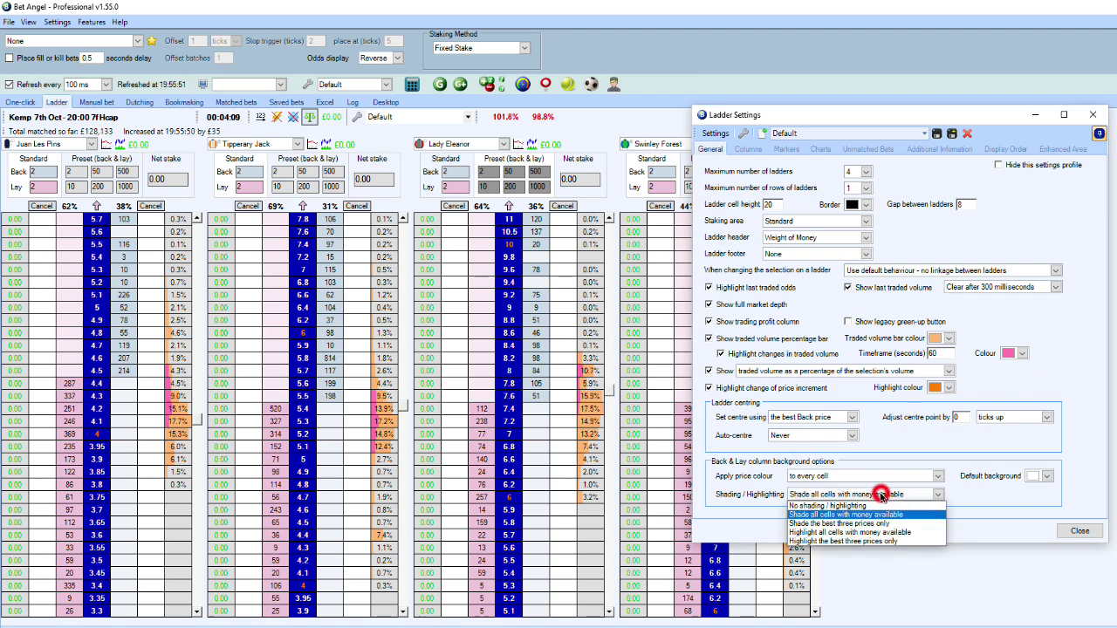
{"action": "left_click", "coordinate": [848, 541]}
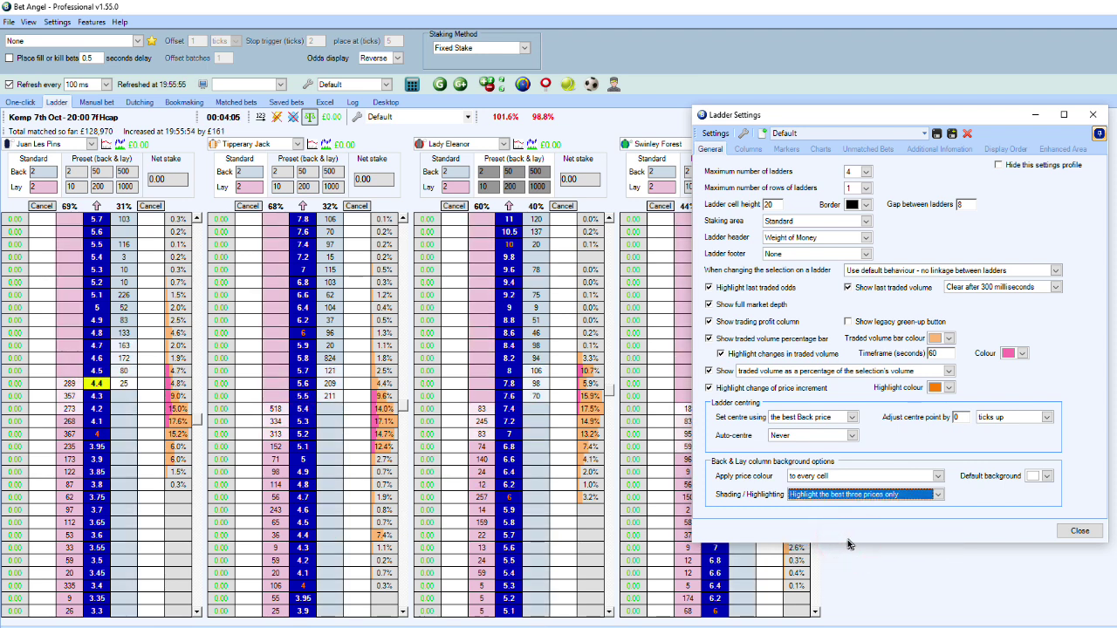
{"action": "left_click", "coordinate": [855, 496]}
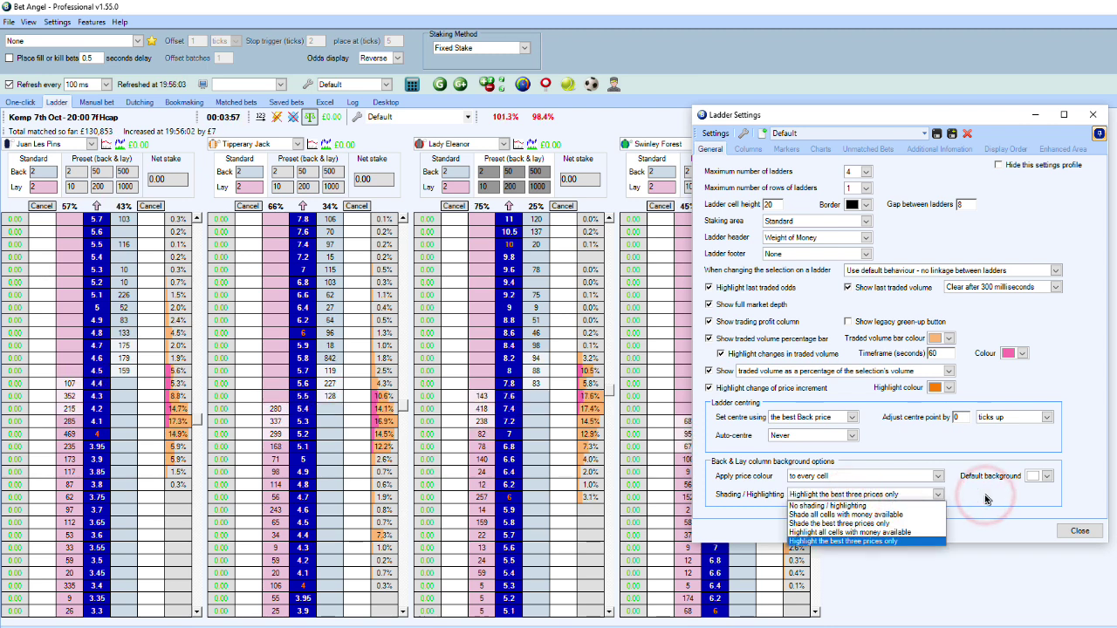
{"action": "left_click", "coordinate": [888, 506]}
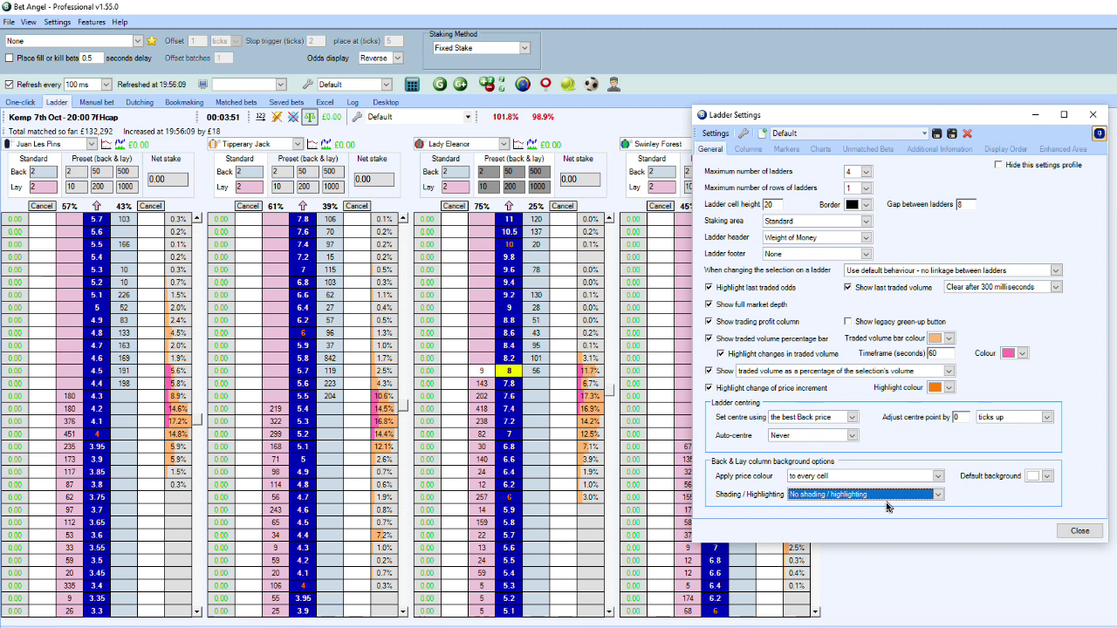
Step: Save the current ladder settings as a new profile named 'My special ladder'
{"action": "left_click", "coordinate": [951, 135]}
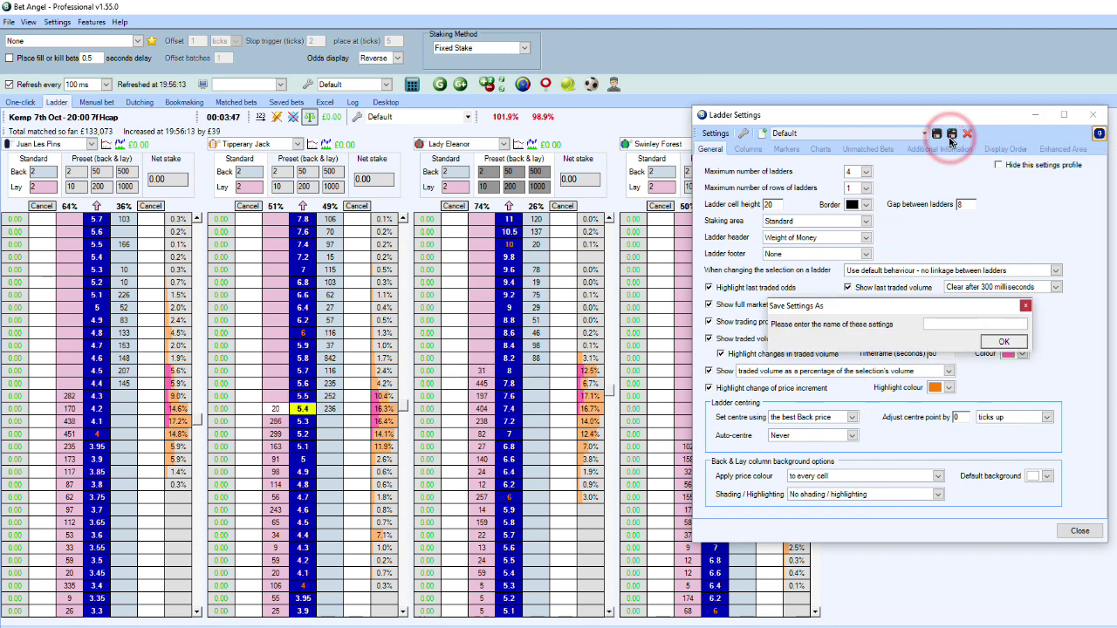
{"action": "type", "text": "My ap"}
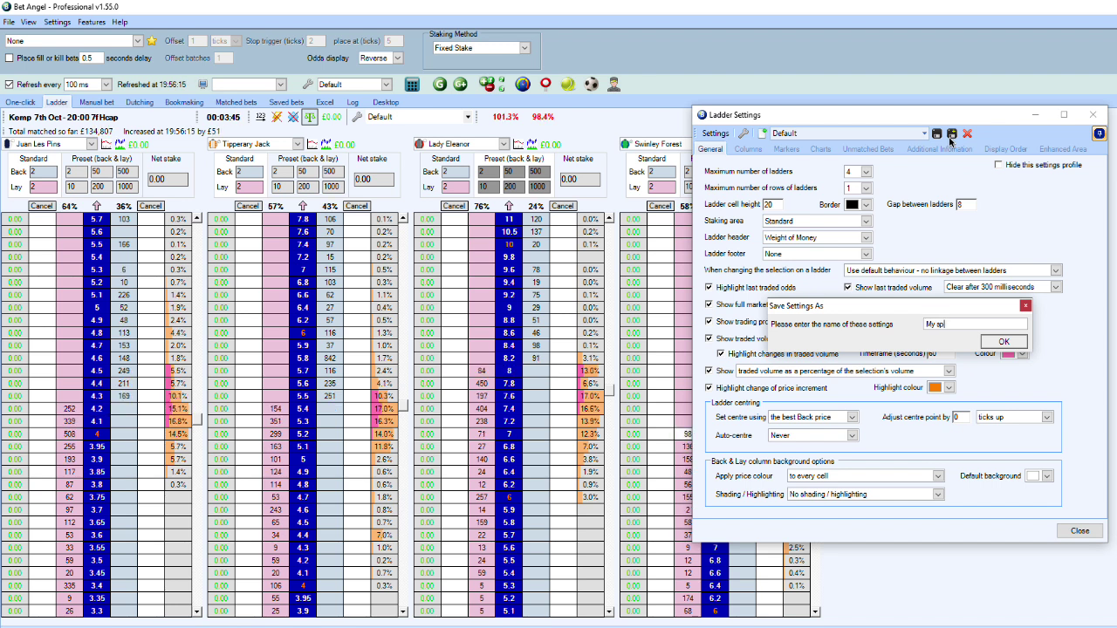
{"action": "type", "text": "ecial ladder"}
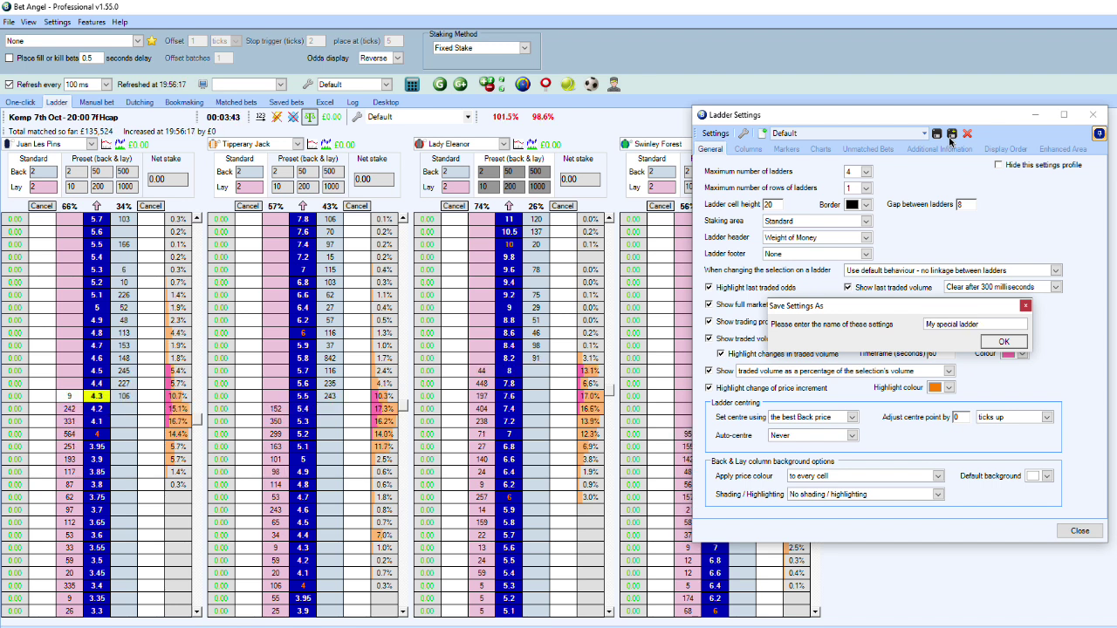
{"action": "left_click", "coordinate": [989, 341]}
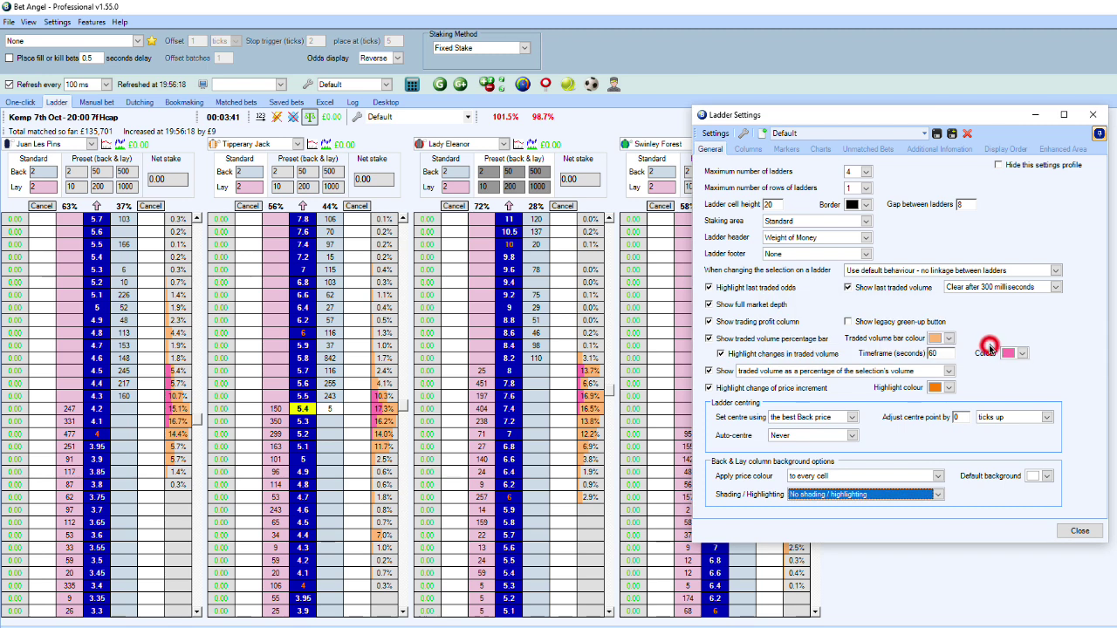
Step: On the Columns tab, set the Traded Volume Column colour to black
{"action": "left_click", "coordinate": [748, 149]}
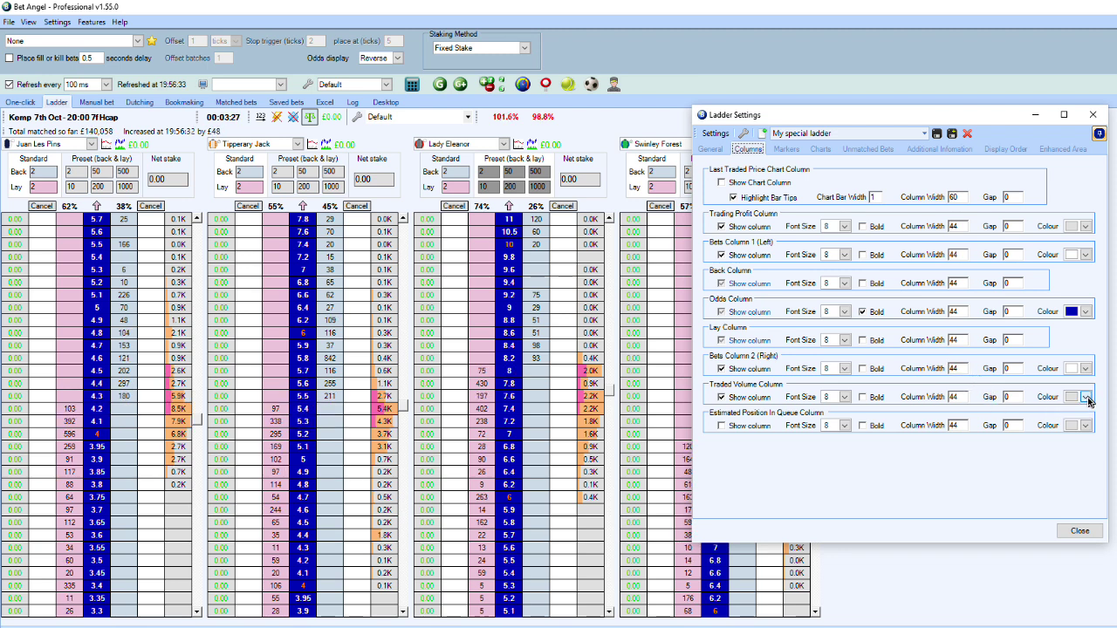
{"action": "left_click", "coordinate": [1086, 397]}
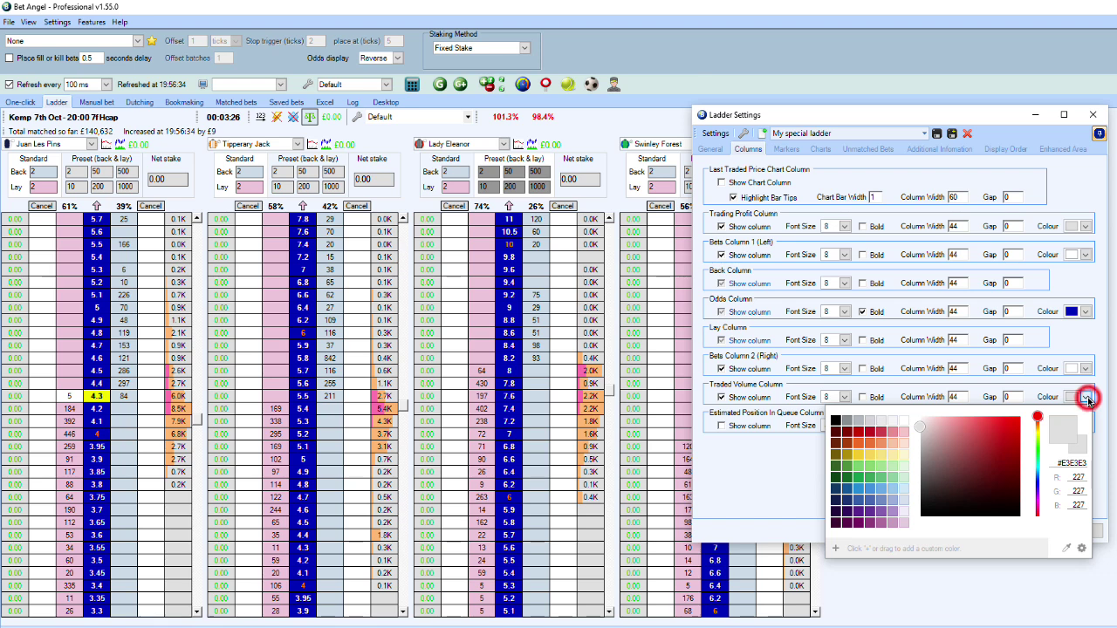
{"action": "left_click", "coordinate": [836, 421]}
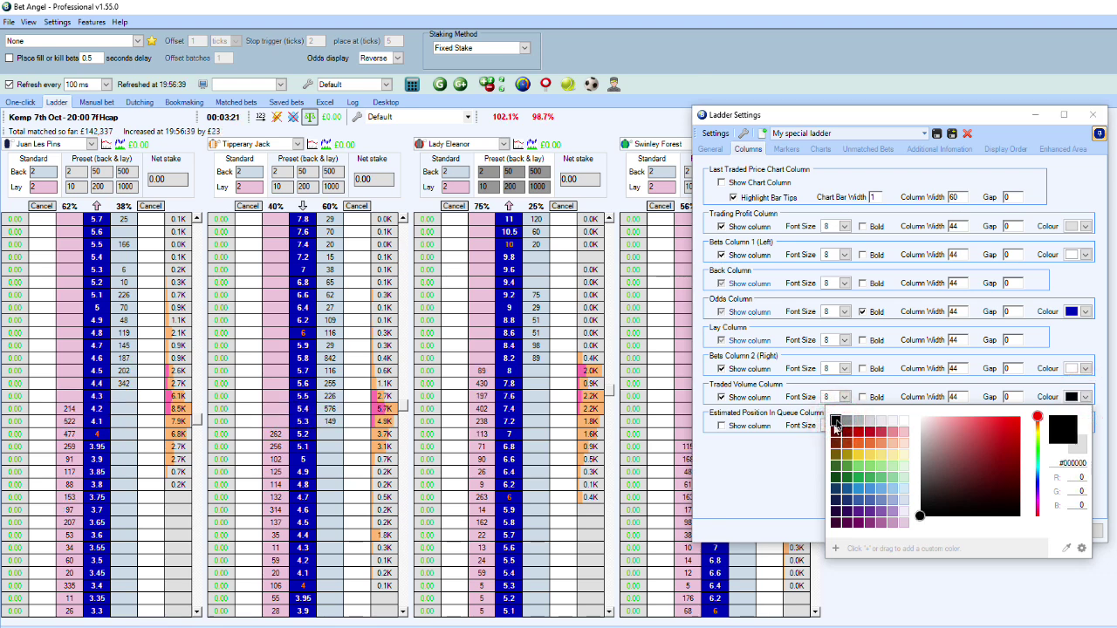
{"action": "left_click", "coordinate": [797, 474]}
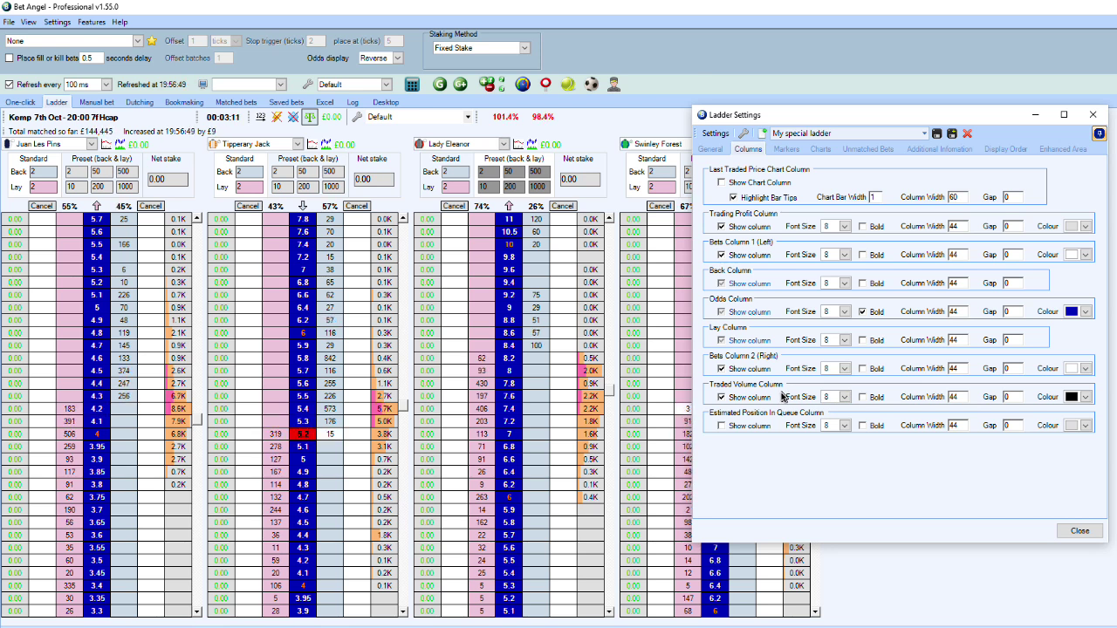
Step: Save the profile and apply 'My special ladder' to the ladders via the template list
{"action": "left_click", "coordinate": [935, 134]}
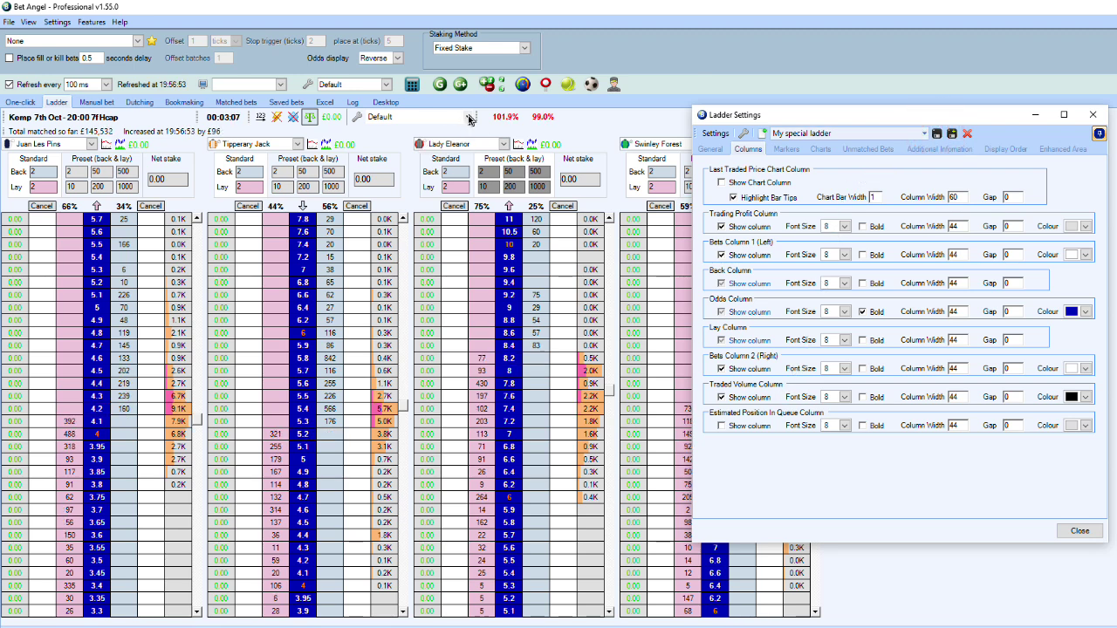
{"action": "left_click", "coordinate": [468, 116]}
{"action": "left_click", "coordinate": [468, 117]}
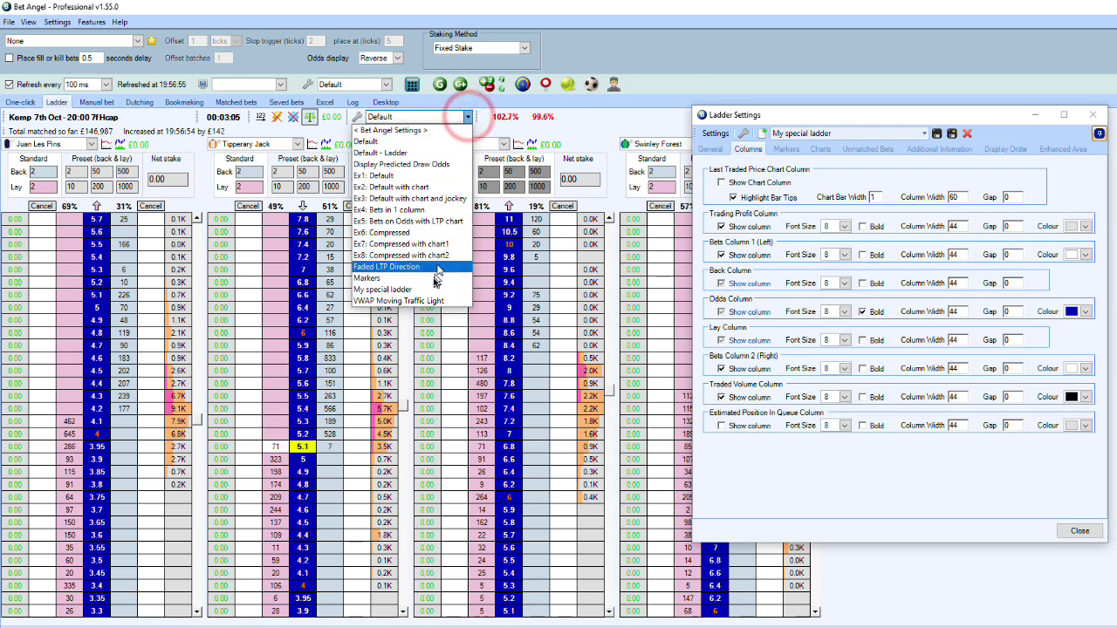
{"action": "left_click", "coordinate": [411, 289]}
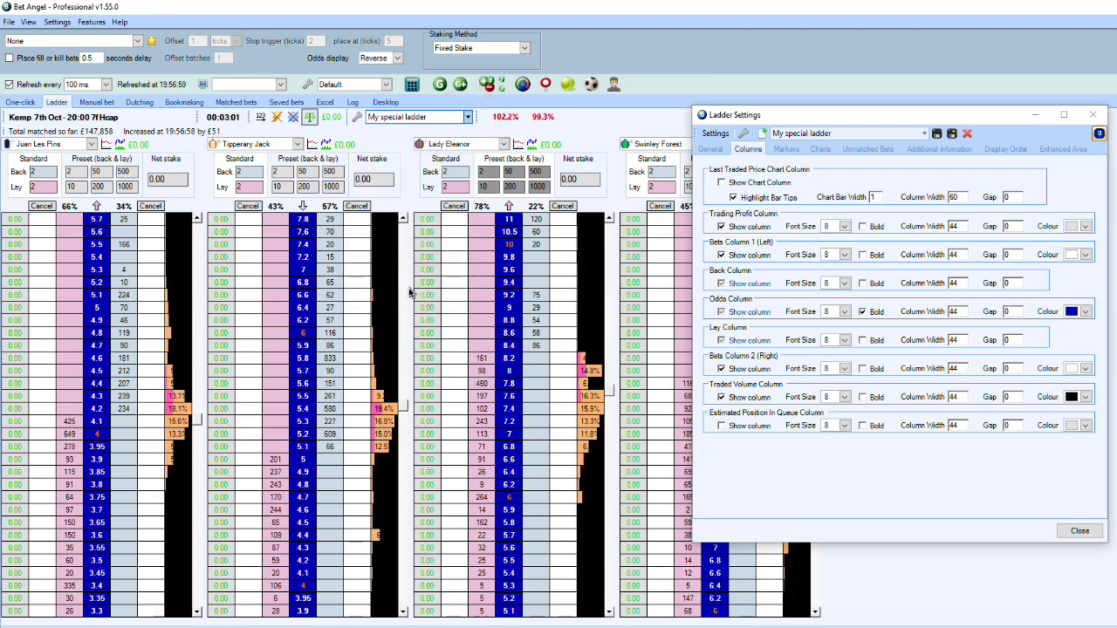
{"action": "left_click", "coordinate": [468, 116]}
{"action": "left_click", "coordinate": [419, 143]}
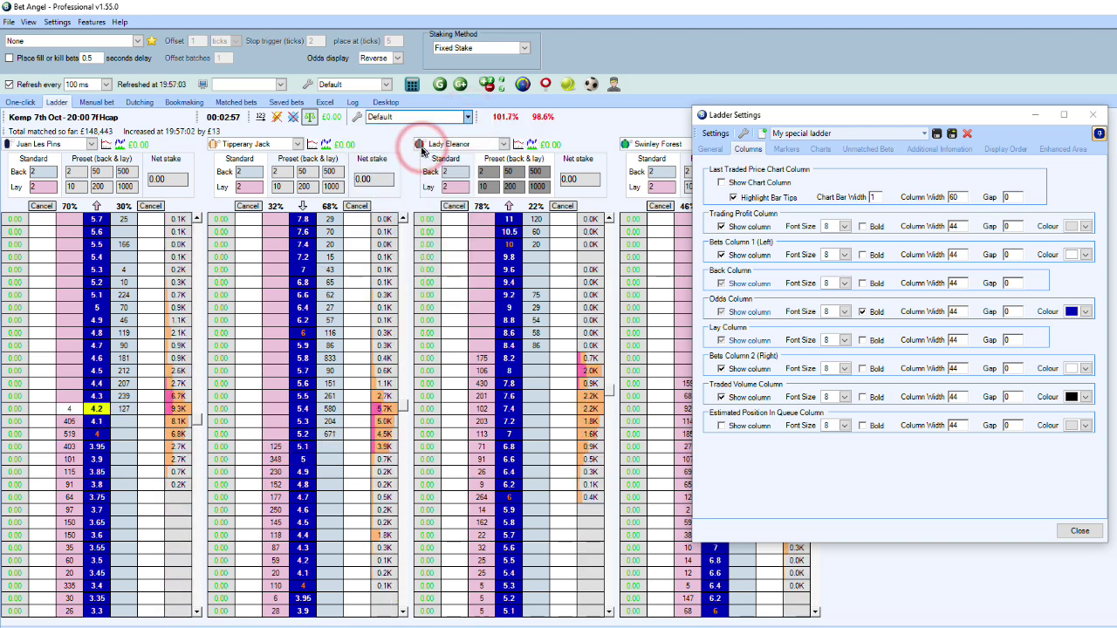
{"action": "left_click", "coordinate": [468, 116]}
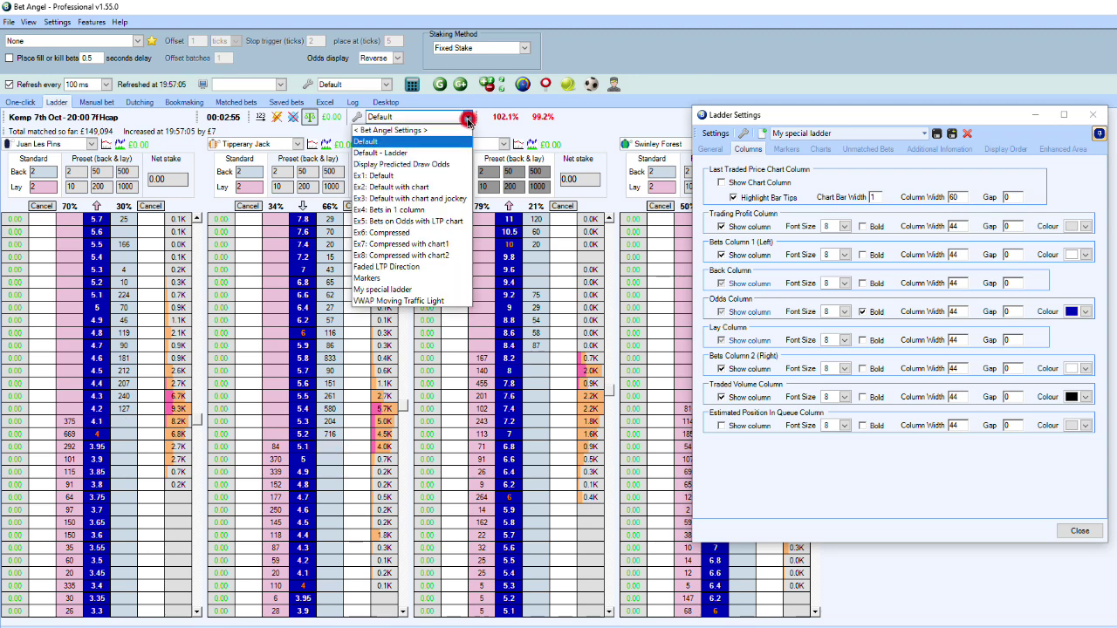
{"action": "left_click", "coordinate": [420, 290]}
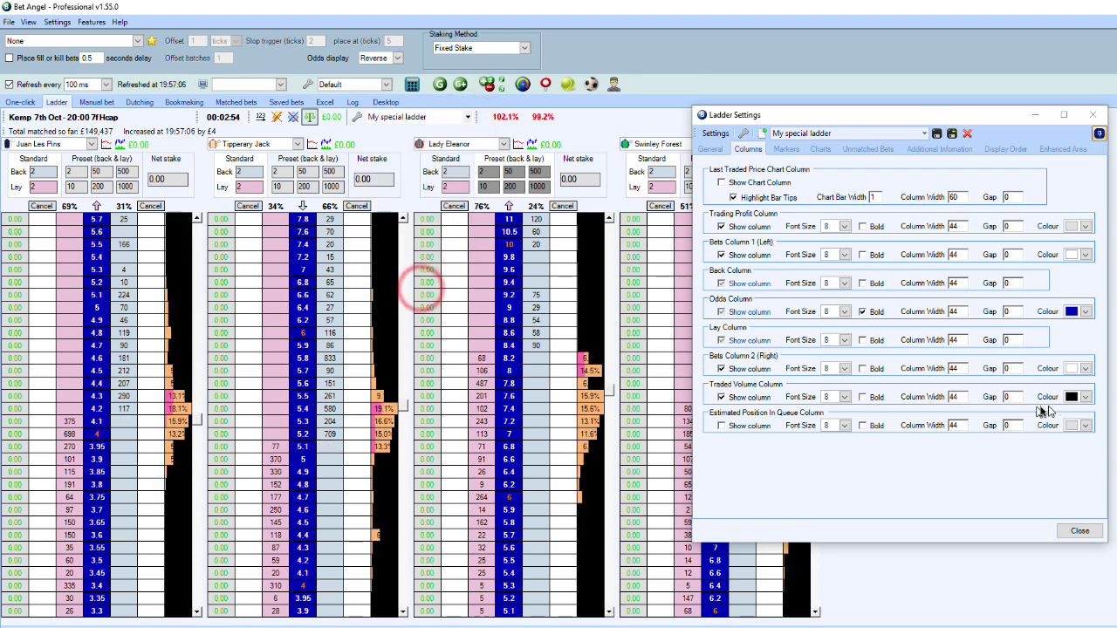
Step: Change the Traded Volume Column colour from black to light grey
{"action": "left_click", "coordinate": [1086, 397]}
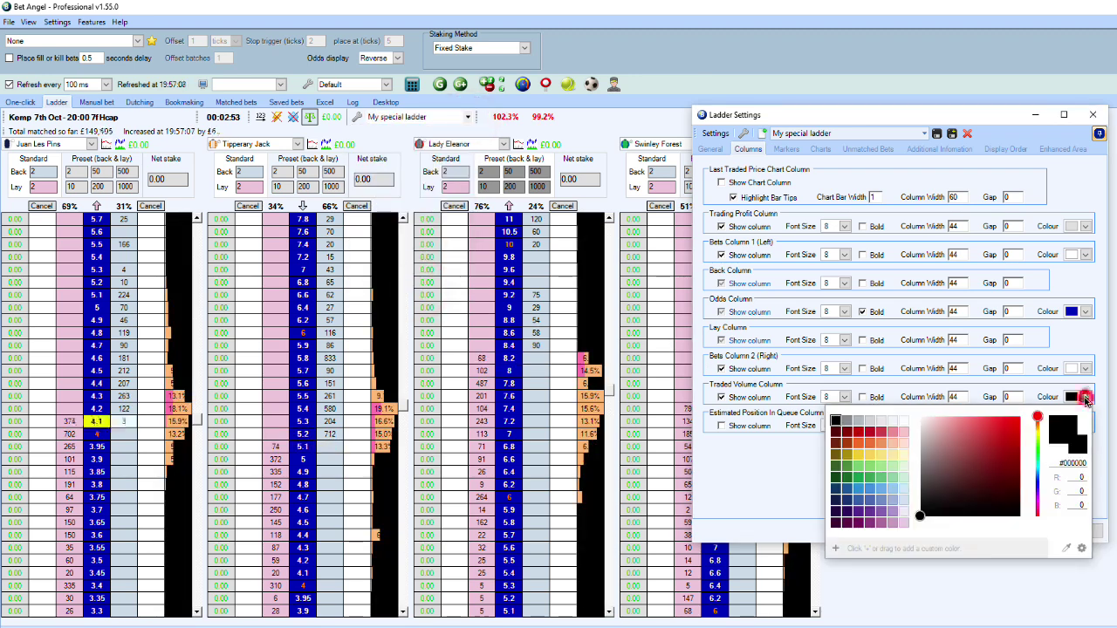
{"action": "left_click", "coordinate": [880, 422]}
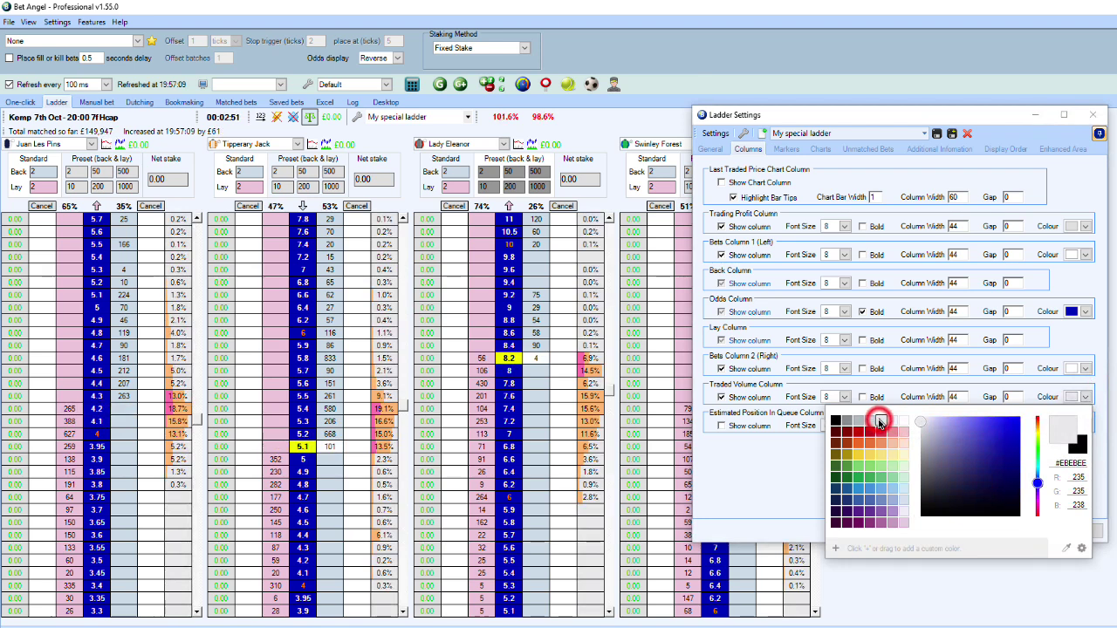
{"action": "left_click", "coordinate": [758, 464]}
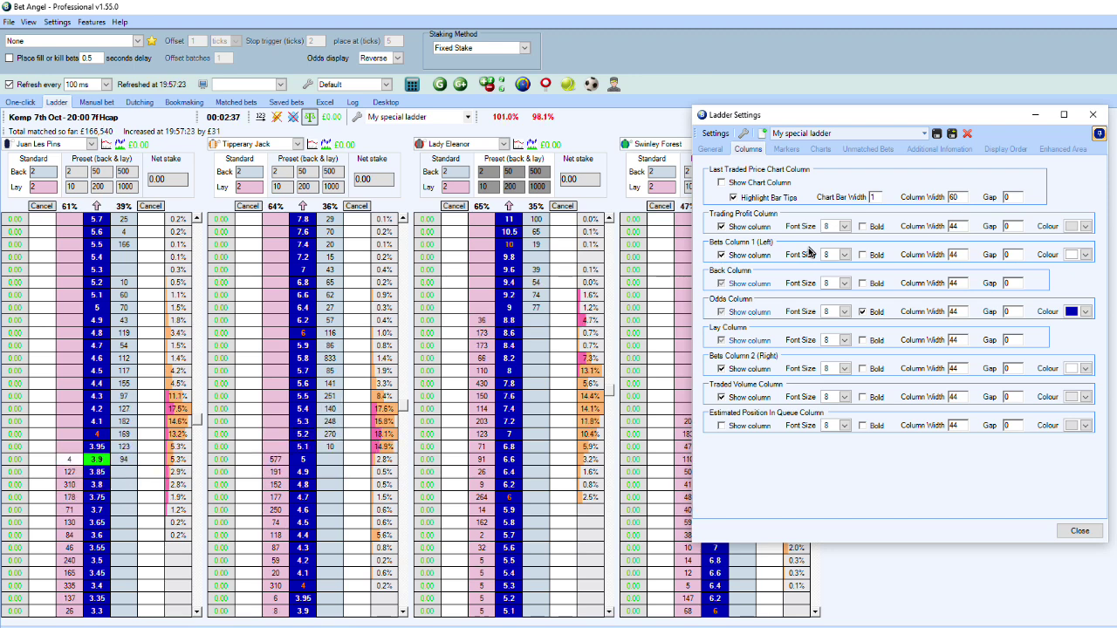
Step: Browse the Markers, Charts, Unmatched Bets and Additional Information tabs, ending on Display Order
{"action": "left_click", "coordinate": [785, 149]}
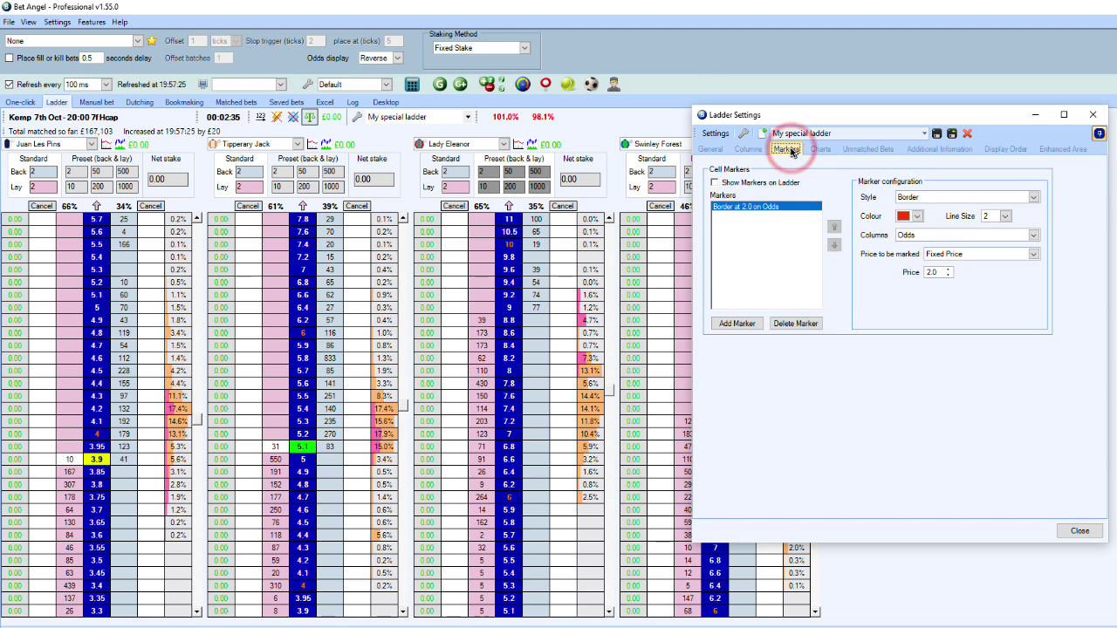
{"action": "left_click", "coordinate": [819, 150]}
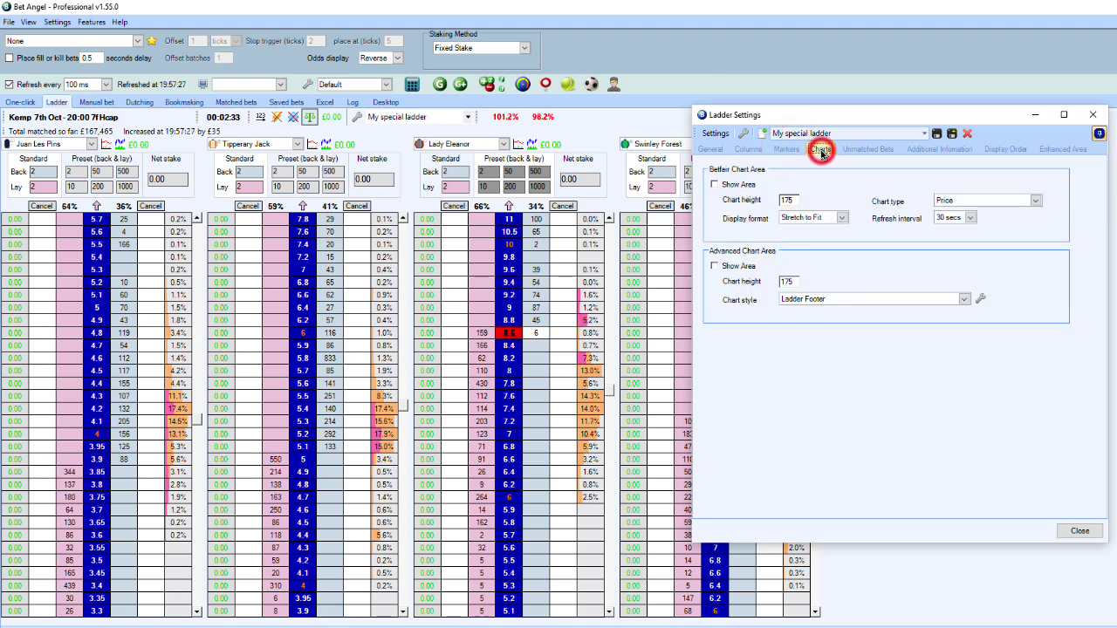
{"action": "left_click", "coordinate": [860, 150]}
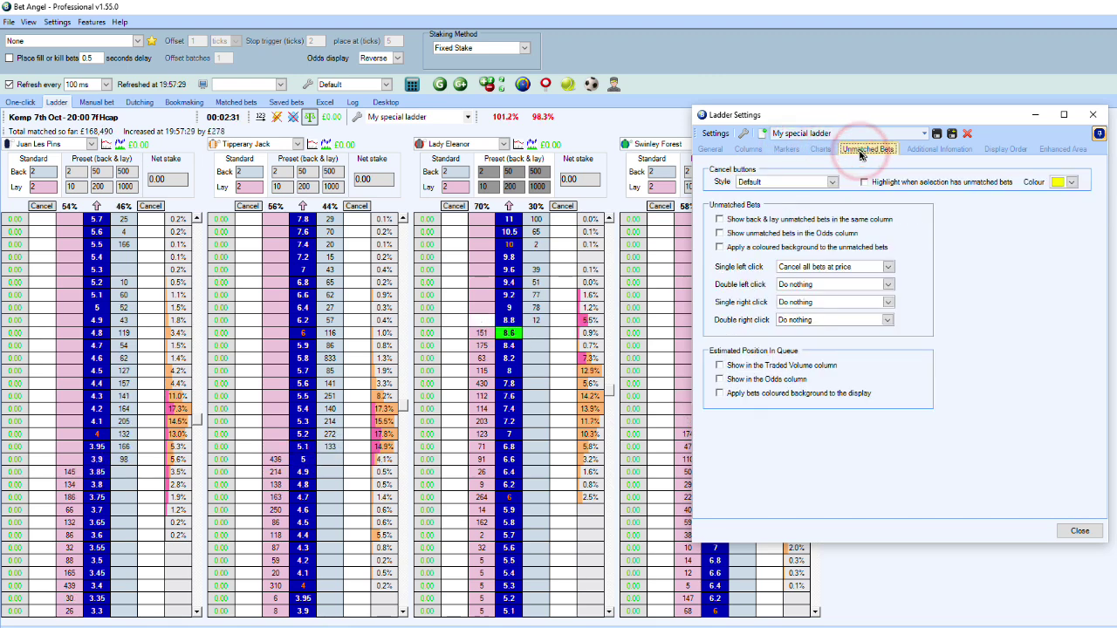
{"action": "left_click", "coordinate": [940, 151]}
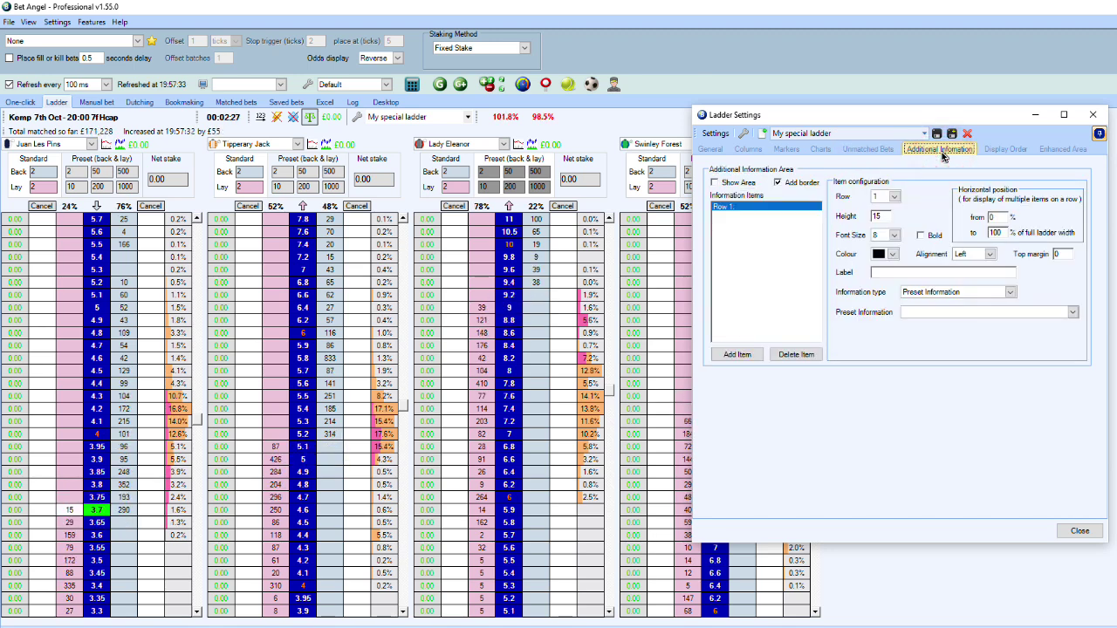
{"action": "left_click", "coordinate": [1007, 151]}
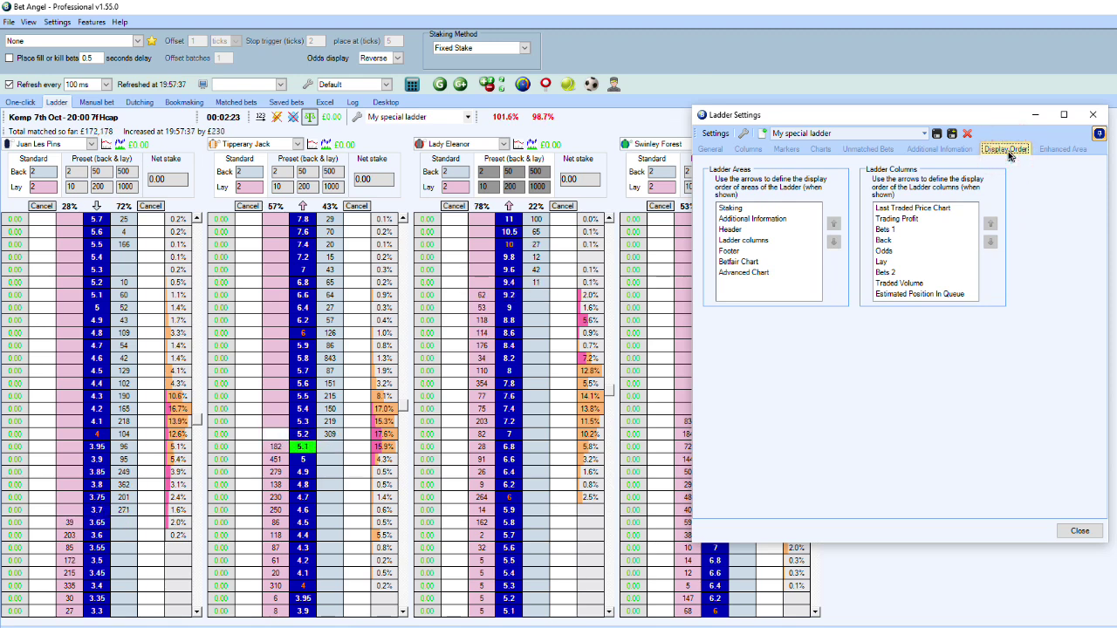
Step: Switch back to the General tab and glance at the Import/Export Ladder Settings menu
{"action": "left_click", "coordinate": [710, 149]}
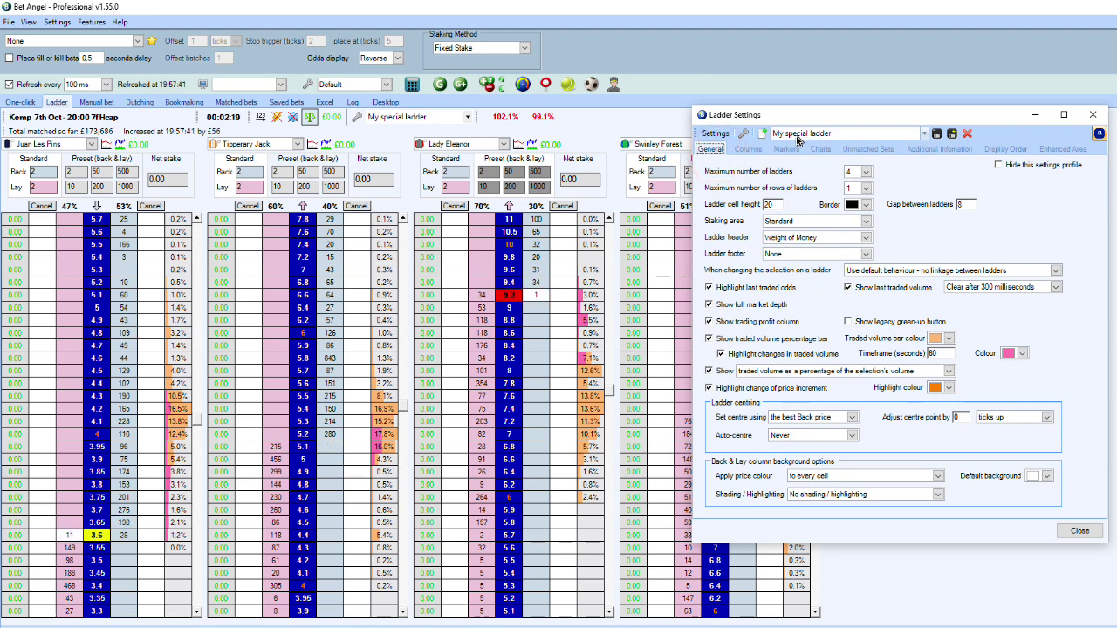
{"action": "left_click", "coordinate": [709, 149]}
{"action": "left_click", "coordinate": [714, 135]}
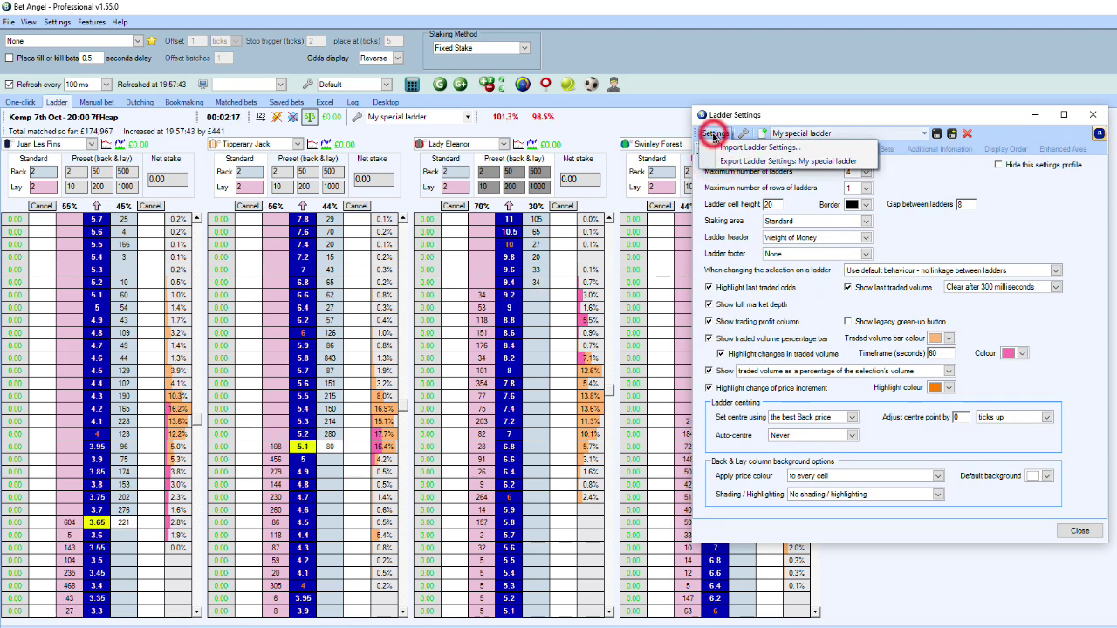
{"action": "left_click", "coordinate": [1003, 231]}
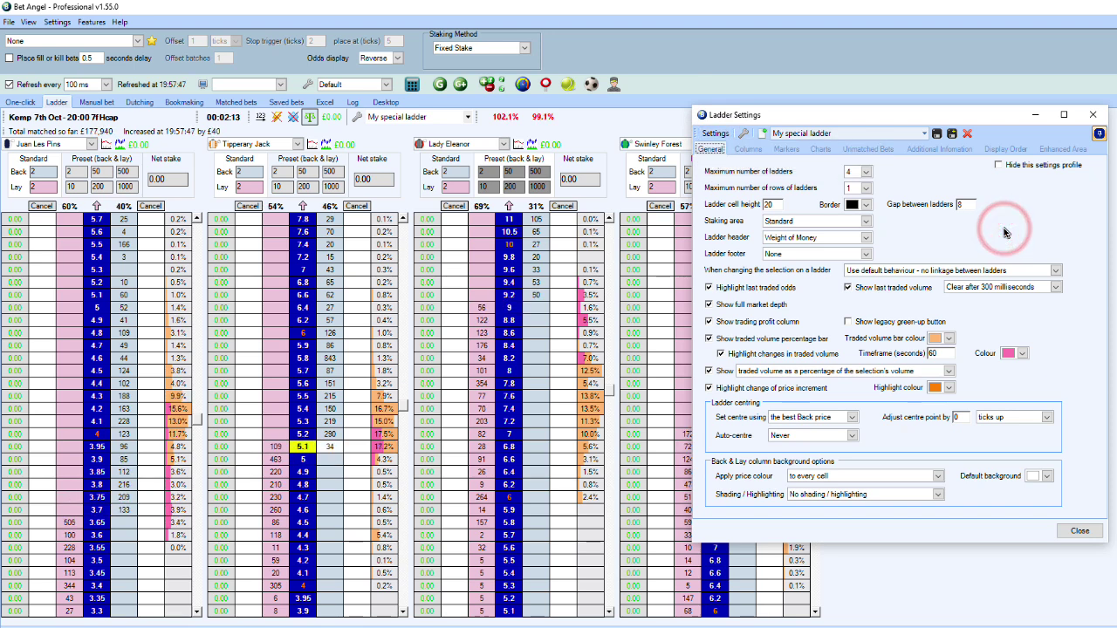